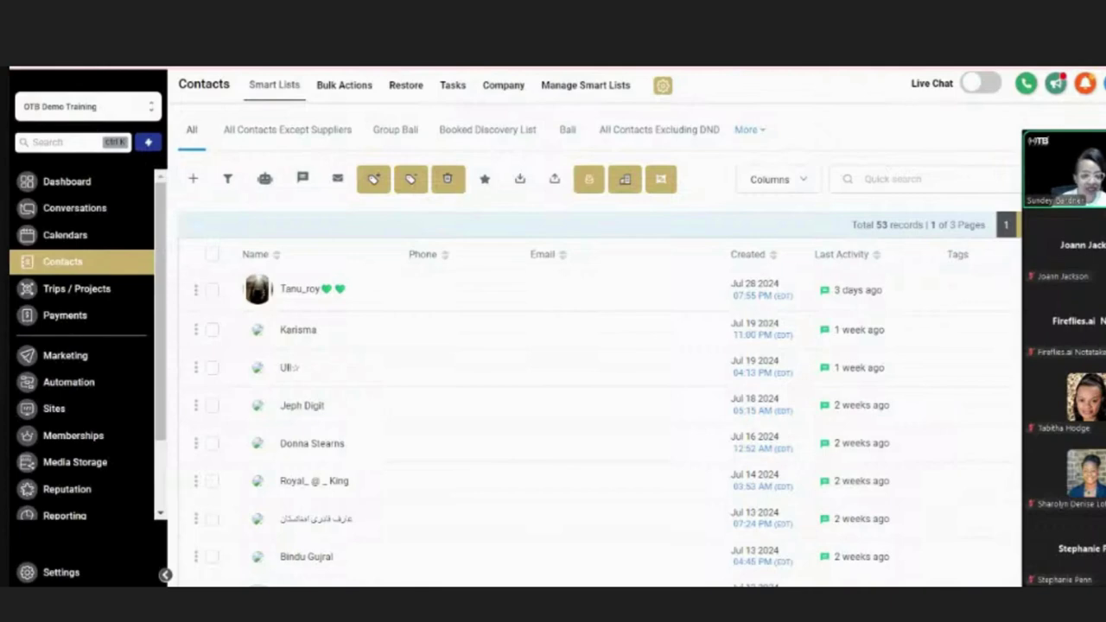
# - Open the calendars and look over the scheduled appointments for the week of Jul 28 – Aug 3, 2024
pyautogui.click(115, 235)
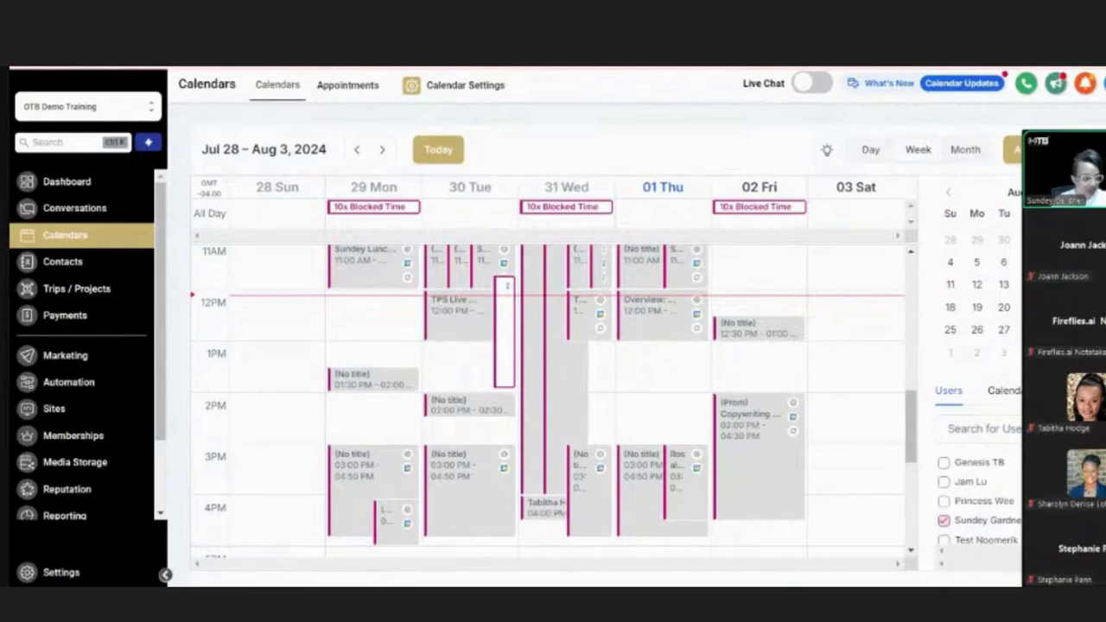
pyautogui.moveTo(533, 495); pyautogui.dragTo(964, 333)
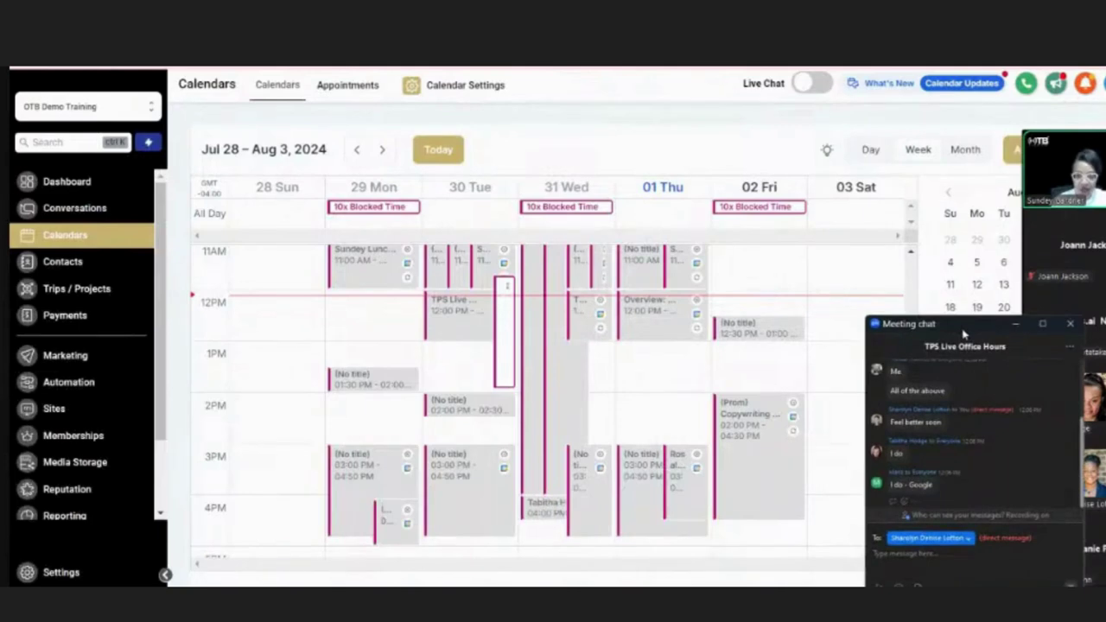
pyautogui.moveTo(384, 546)
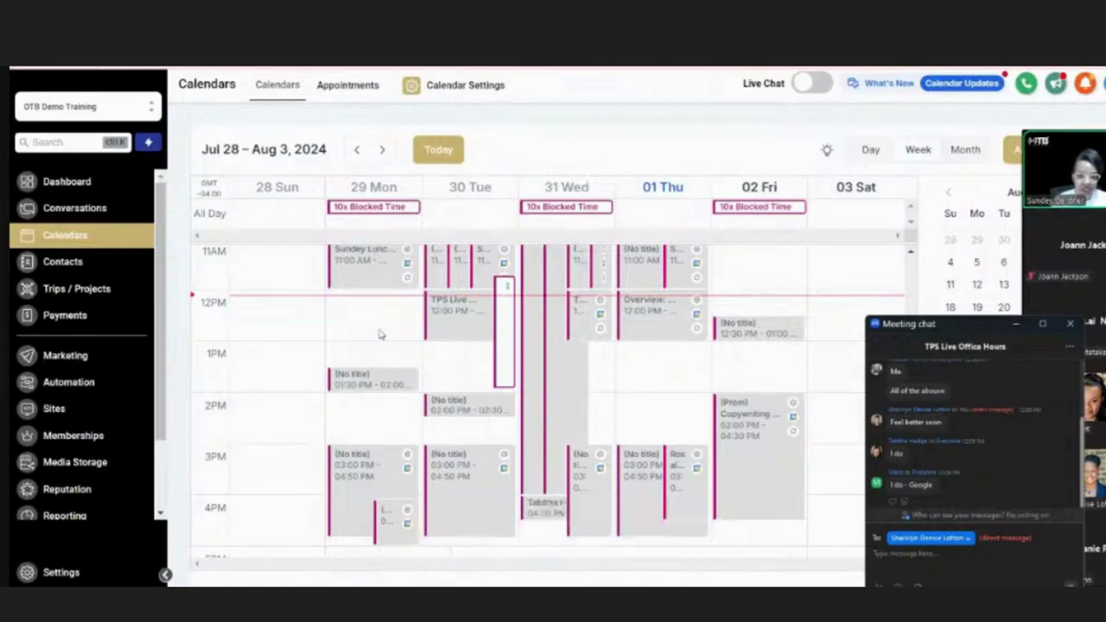
pyautogui.moveTo(492, 353)
pyautogui.scroll(3, 486, 380)
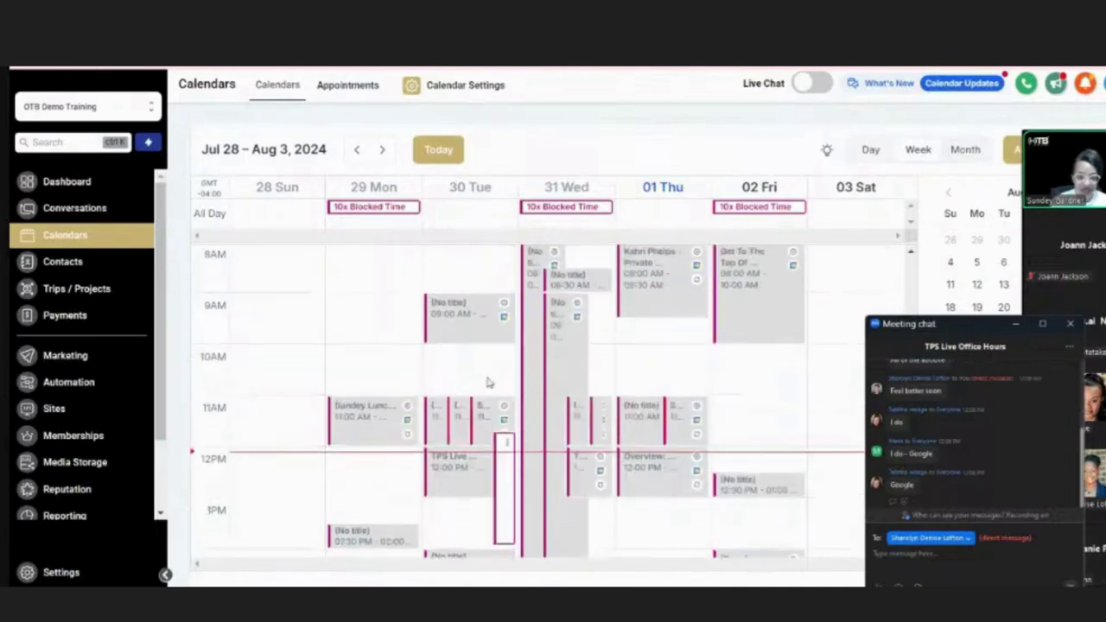
pyautogui.scroll(-3, 689, 384)
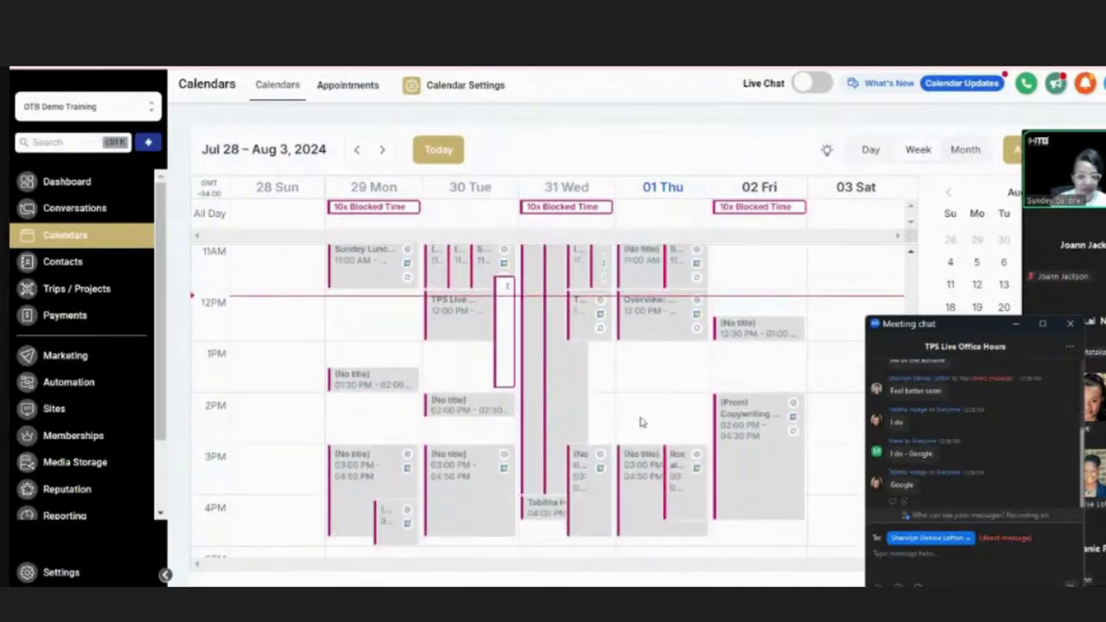
pyautogui.moveTo(462, 422)
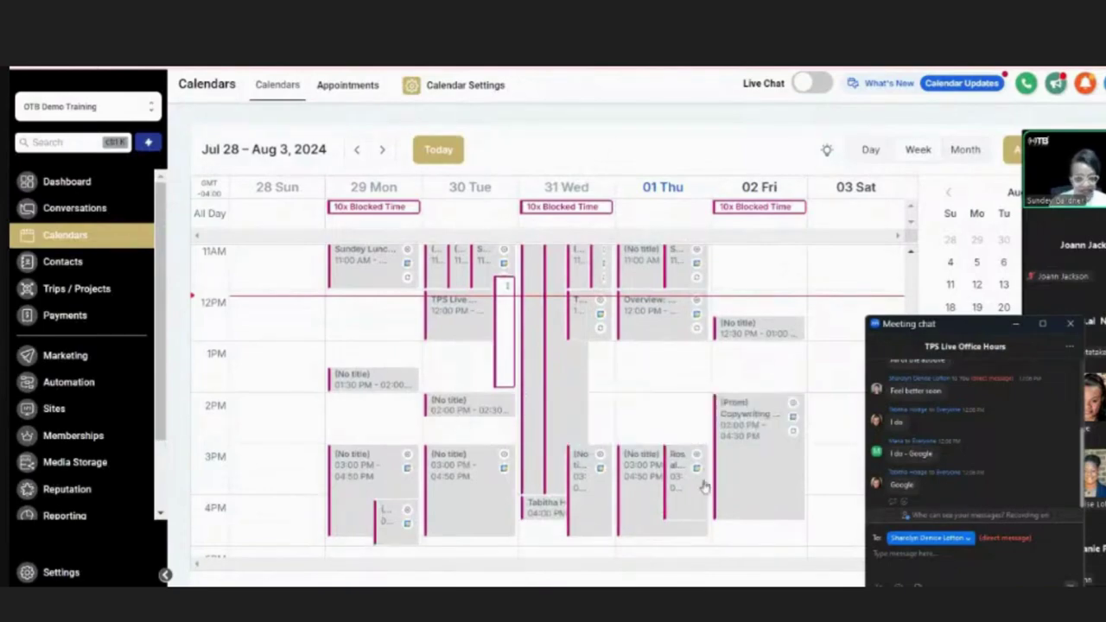
pyautogui.moveTo(682, 506)
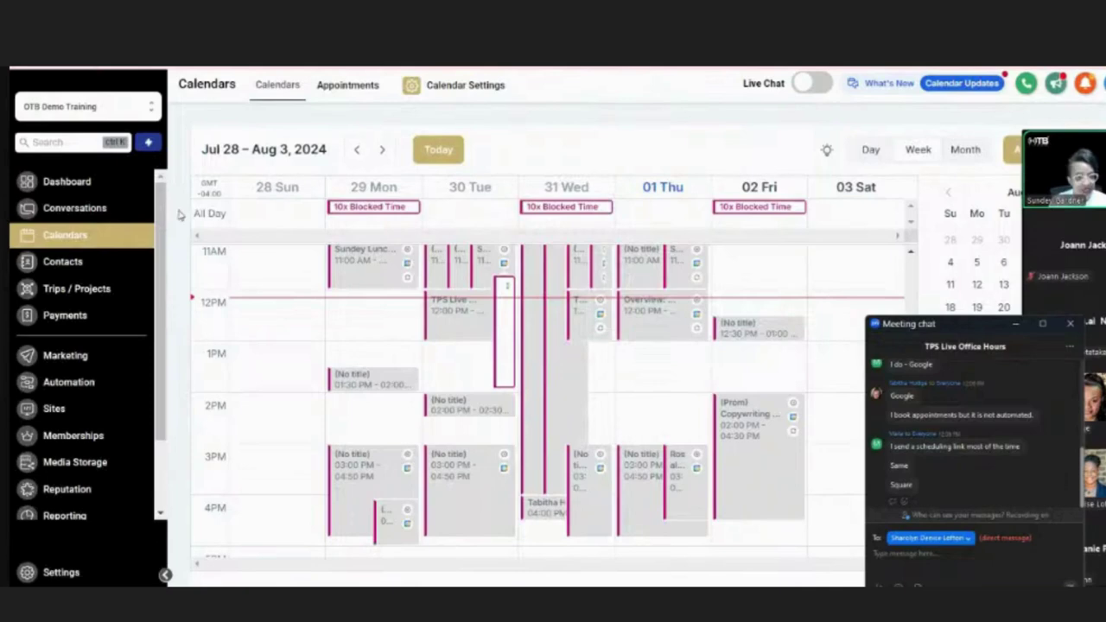
pyautogui.click(1019, 335)
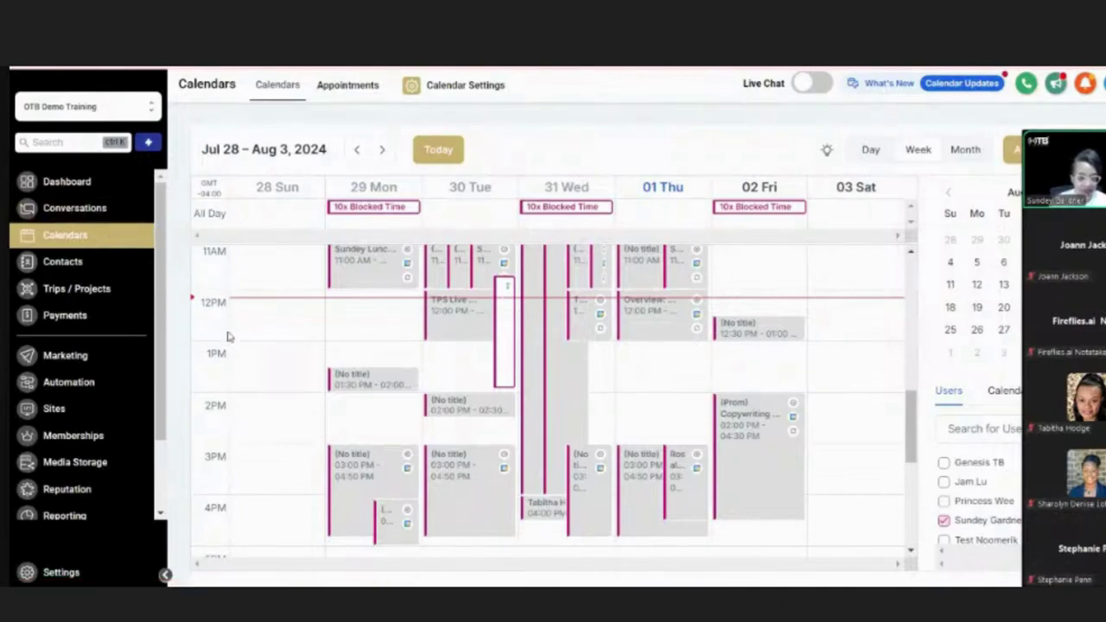
# - Start creating a new calendar with the Round Robin scheduling type from the calendar settings
pyautogui.click(467, 84)
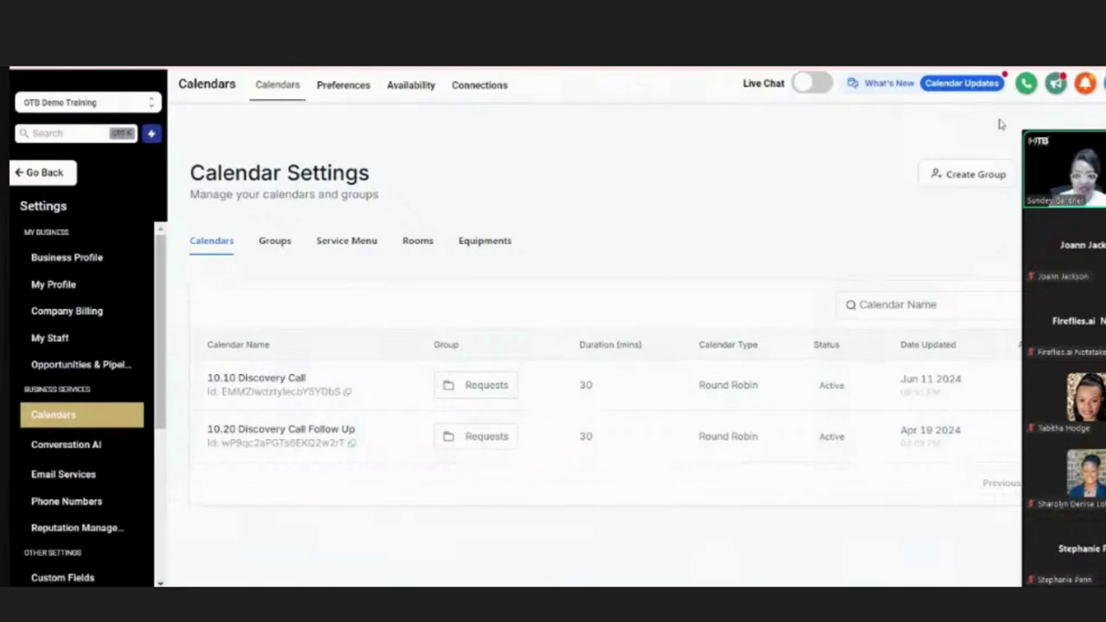
pyautogui.moveTo(1075, 131); pyautogui.dragTo(4, 220)
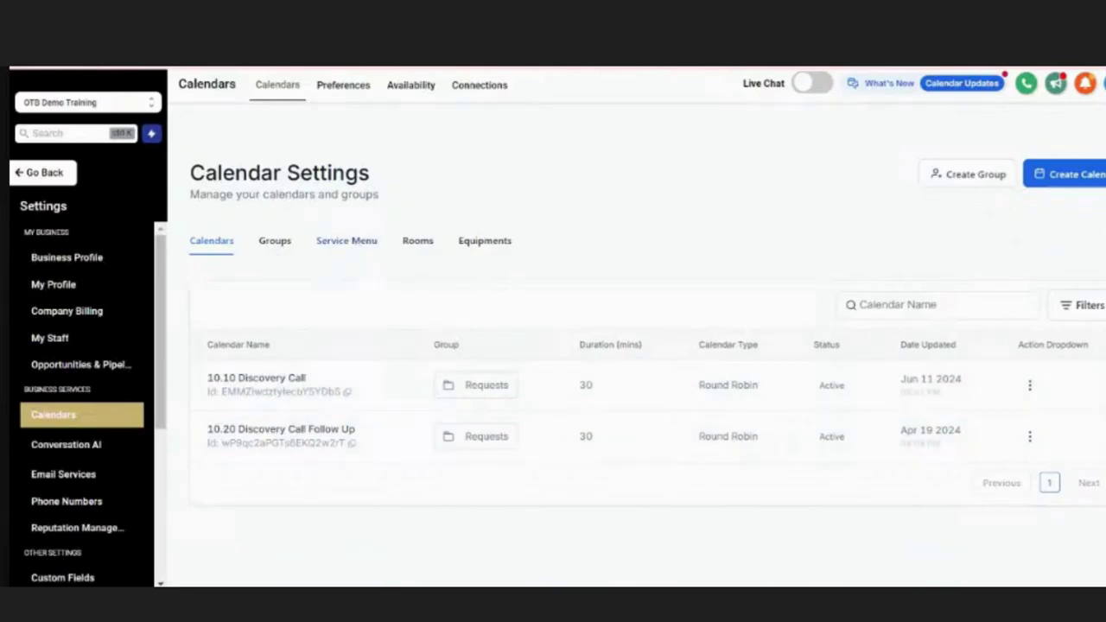
pyautogui.click(1069, 174)
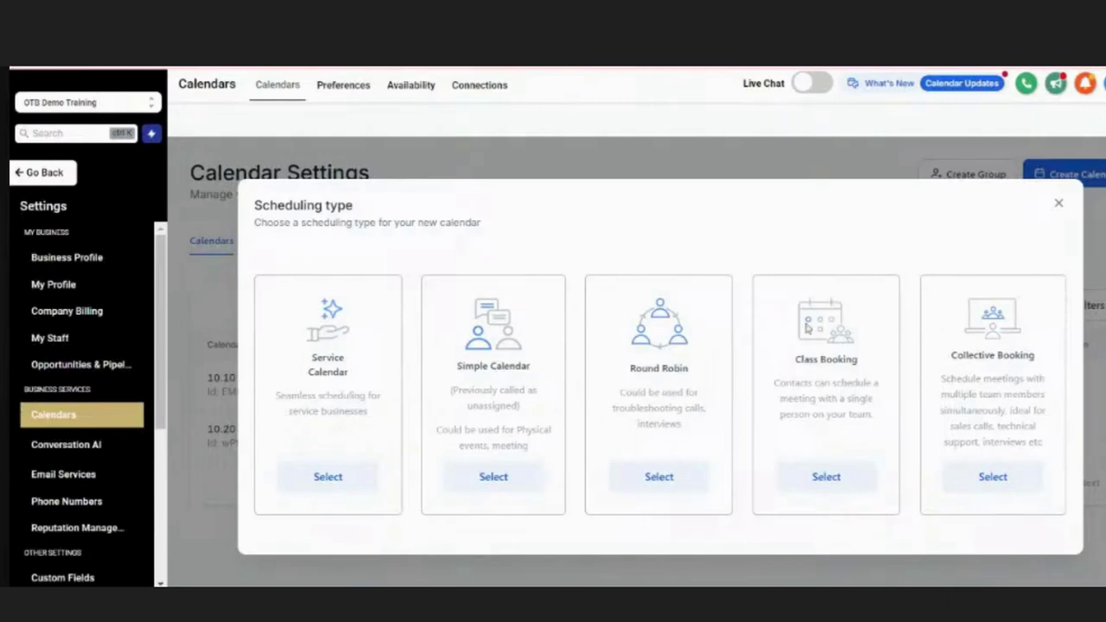
pyautogui.click(660, 482)
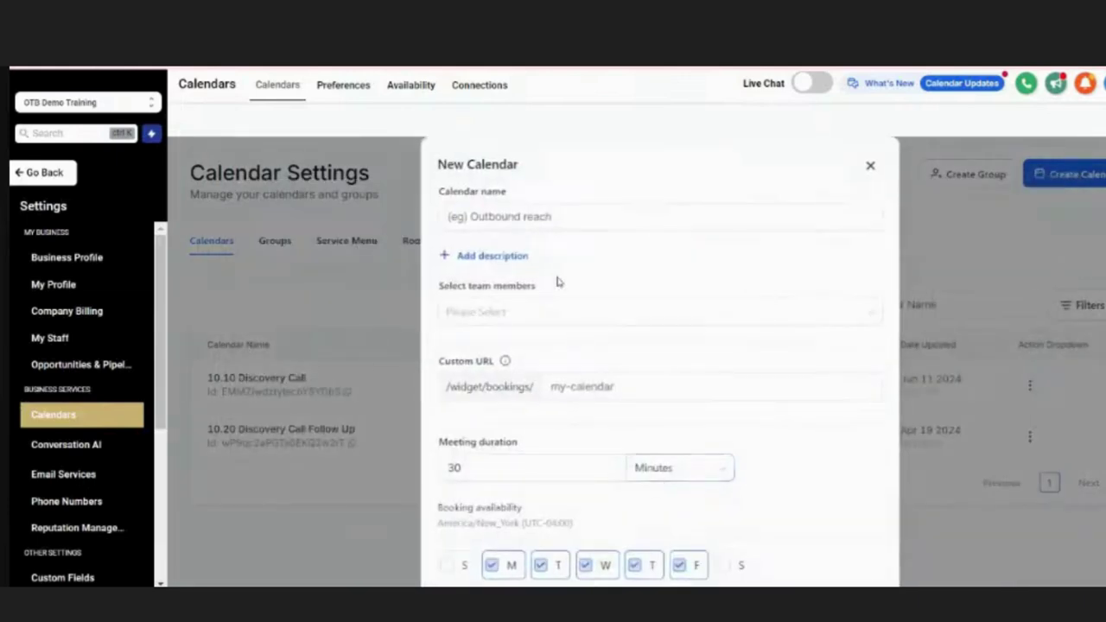
# - Name the calendar "Test Calendar" and add the description "Test calendar for training."
pyautogui.click(555, 217)
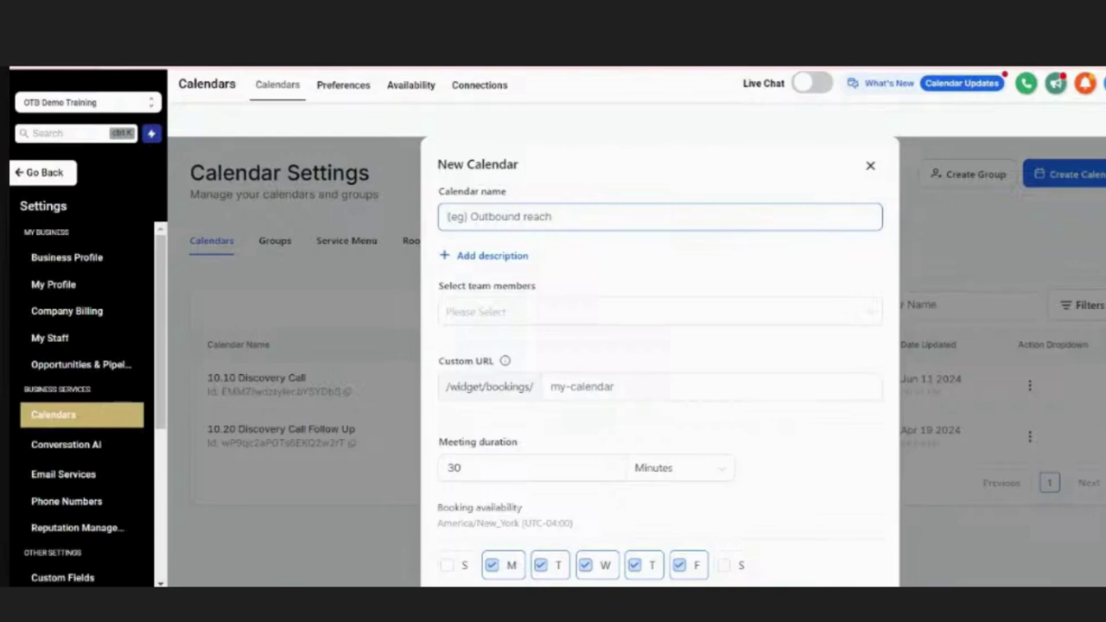
pyautogui.write('Test CCa')
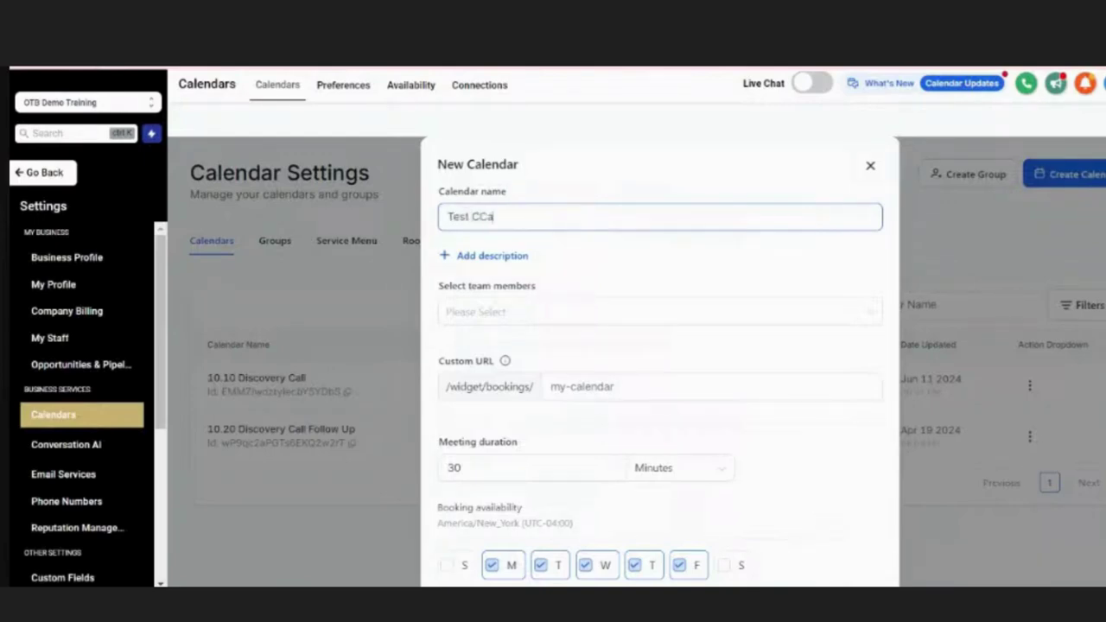
pyautogui.press('BackSpace')
pyautogui.write('alendar')
pyautogui.click(507, 260)
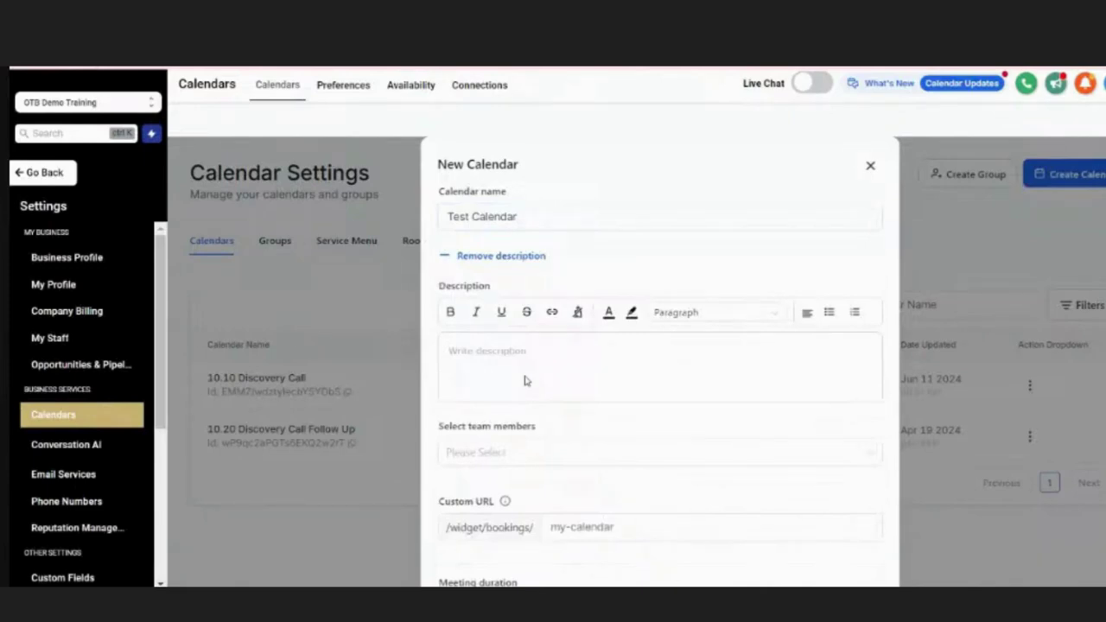
pyautogui.click(546, 350)
pyautogui.write('Test calendar for training.')
# - Assign two team members to the new calendar
pyautogui.click(621, 464)
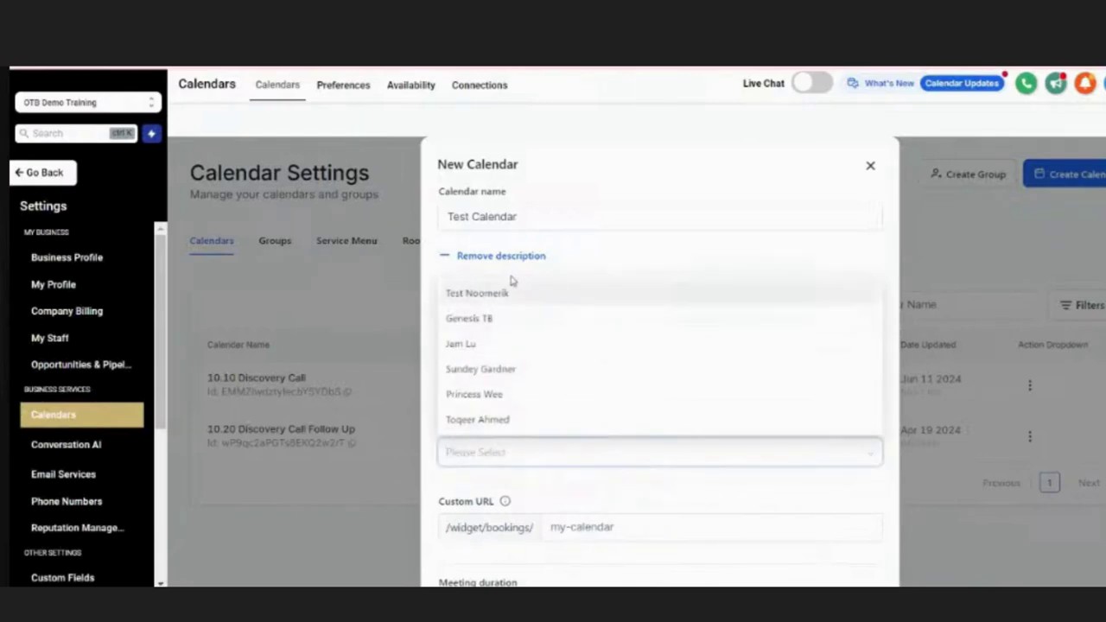
pyautogui.scroll(-1, 513, 336)
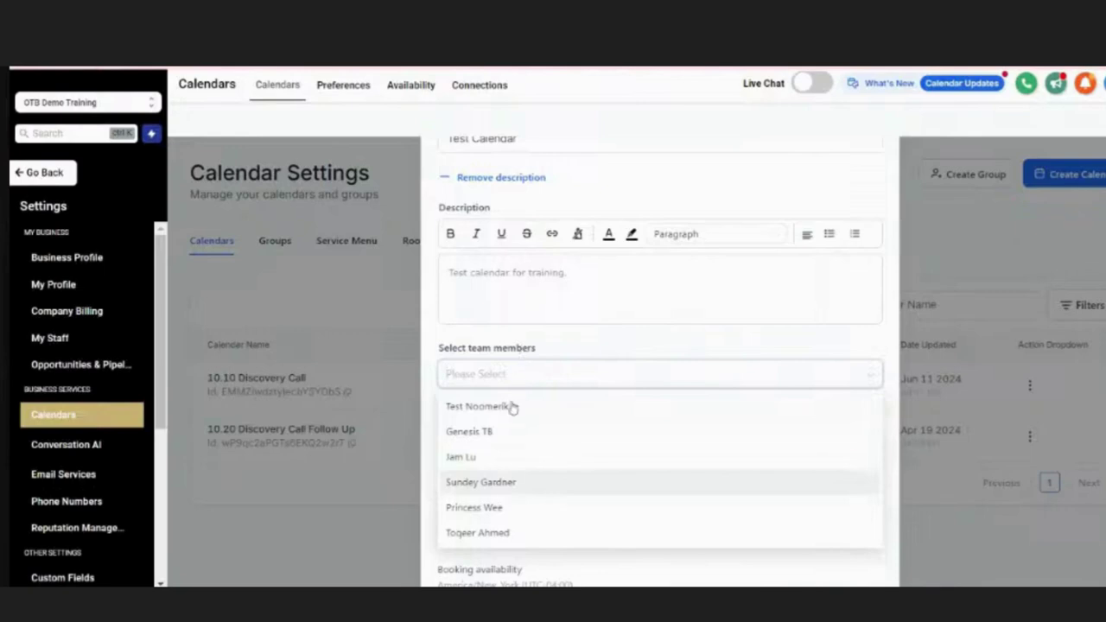
pyautogui.click(454, 485)
pyautogui.click(464, 458)
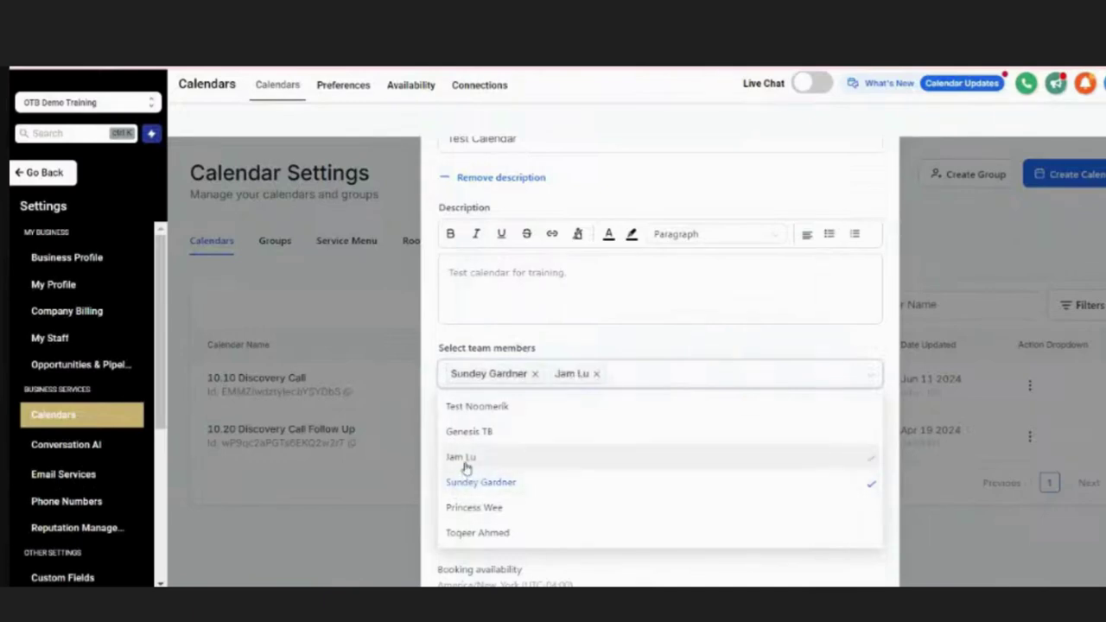
pyautogui.click(570, 337)
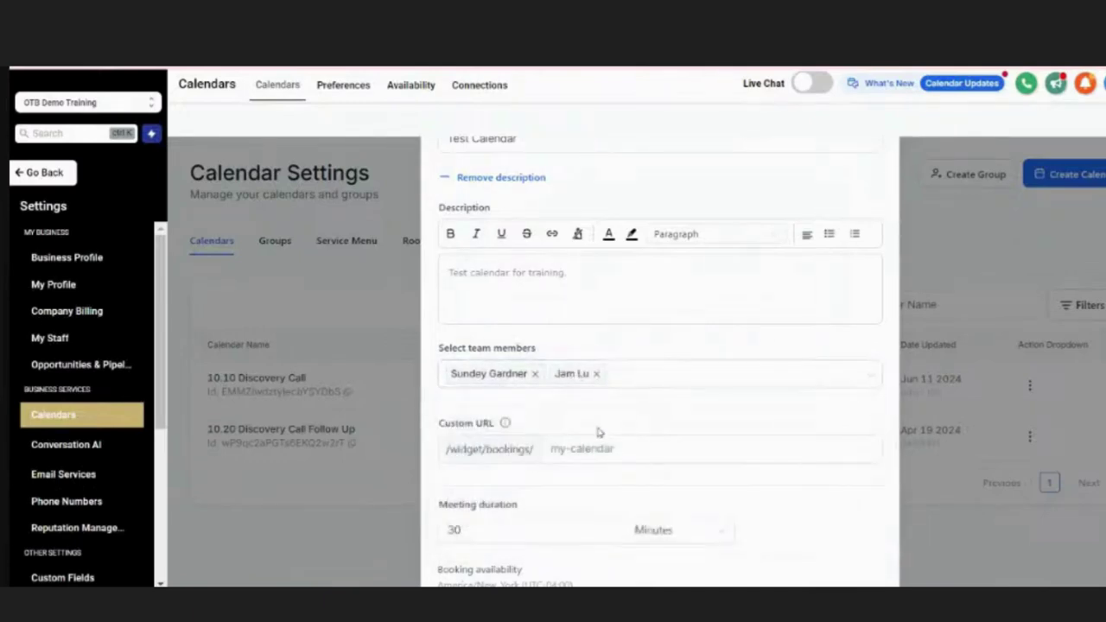
pyautogui.click(545, 455)
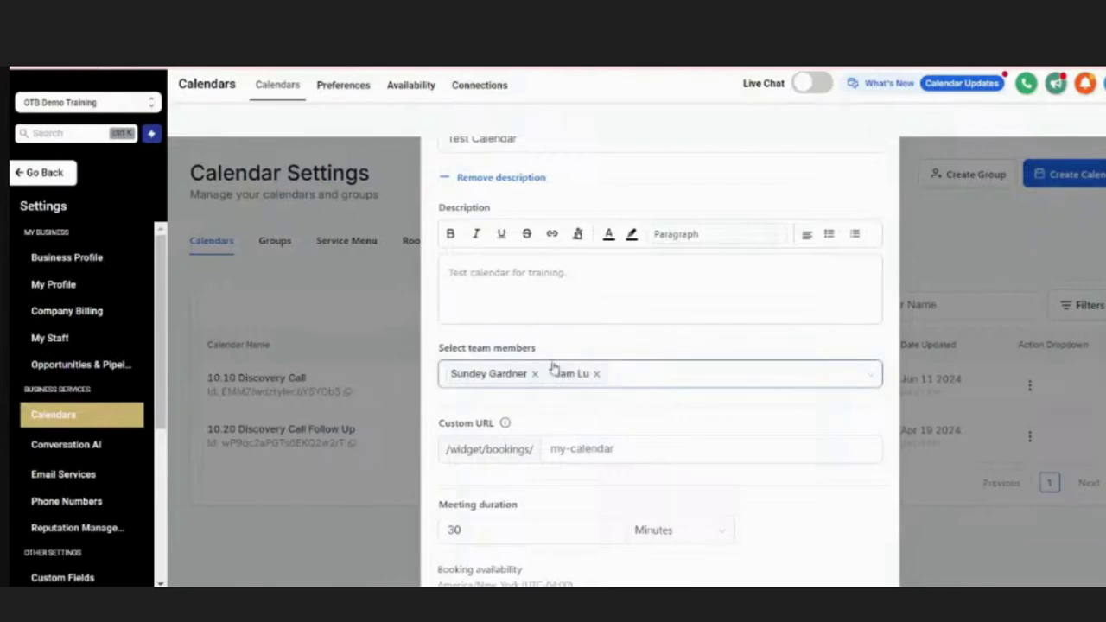
# - Set the calendar's custom booking URL slug to otbtestcalendar
pyautogui.click(627, 447)
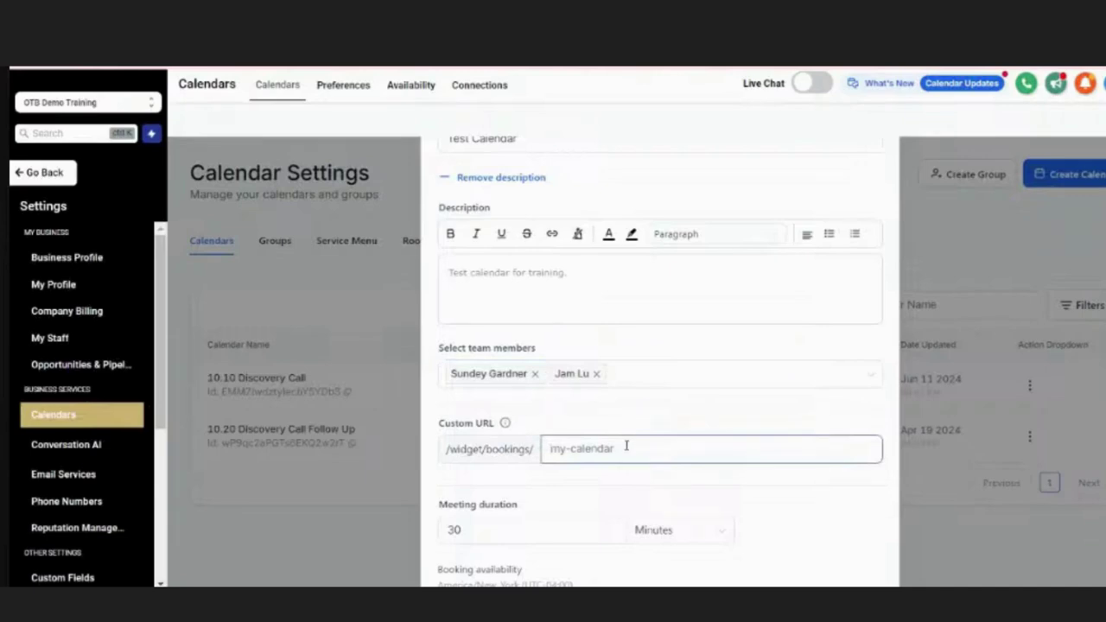
pyautogui.write('testcal')
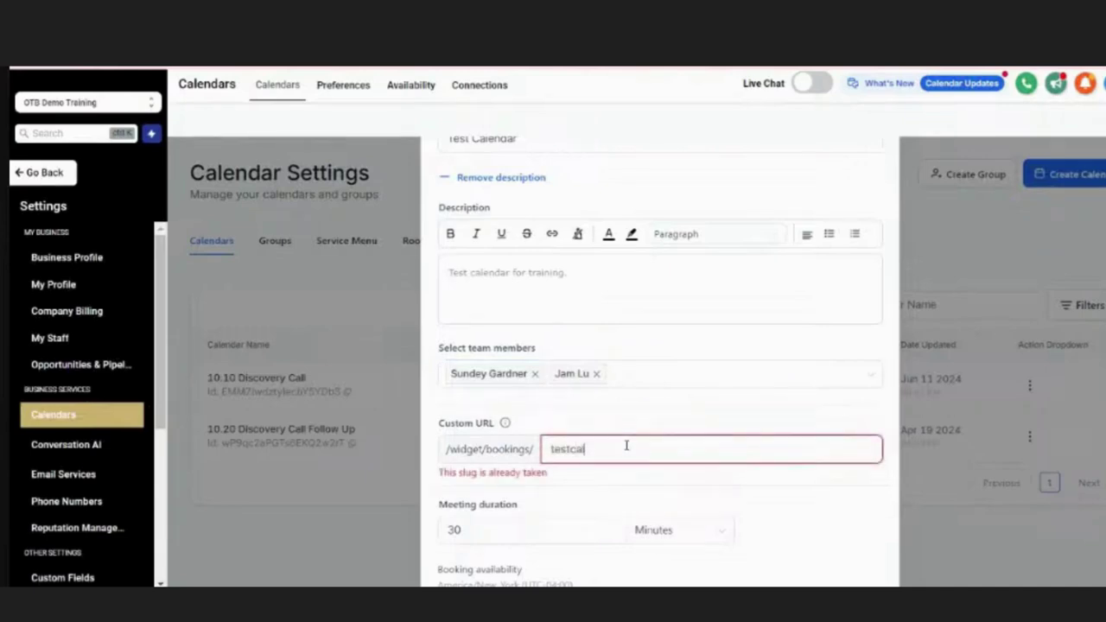
pyautogui.write('endar')
pyautogui.press('Home')
pyautogui.write('otb')
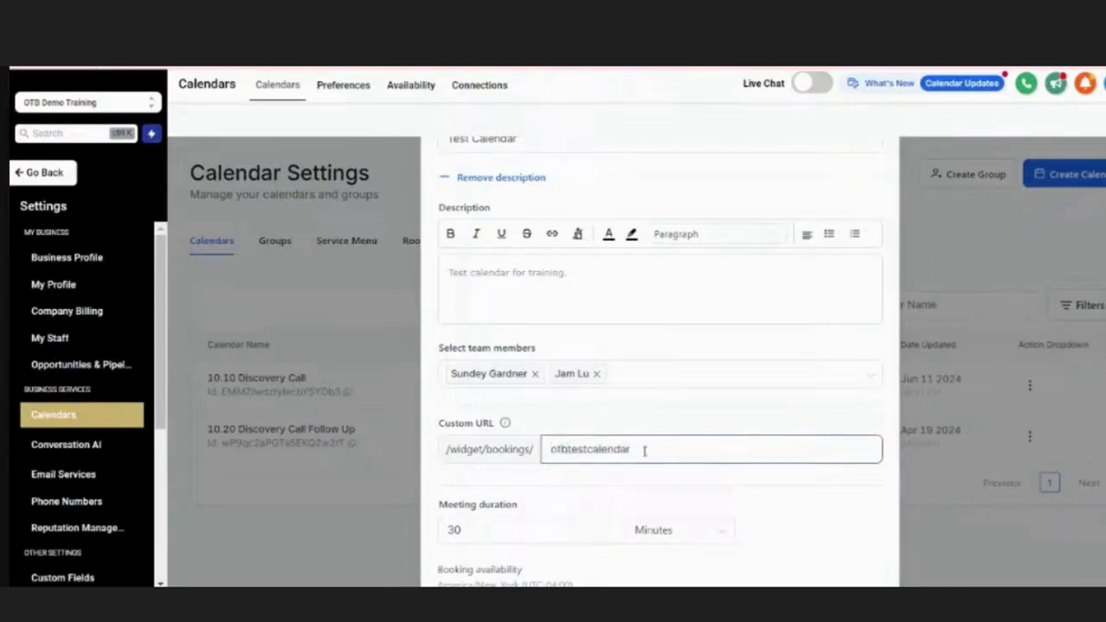
# - Set the meeting duration to 90 minutes
pyautogui.scroll(-1, 605, 442)
pyautogui.scroll(-2, 553, 388)
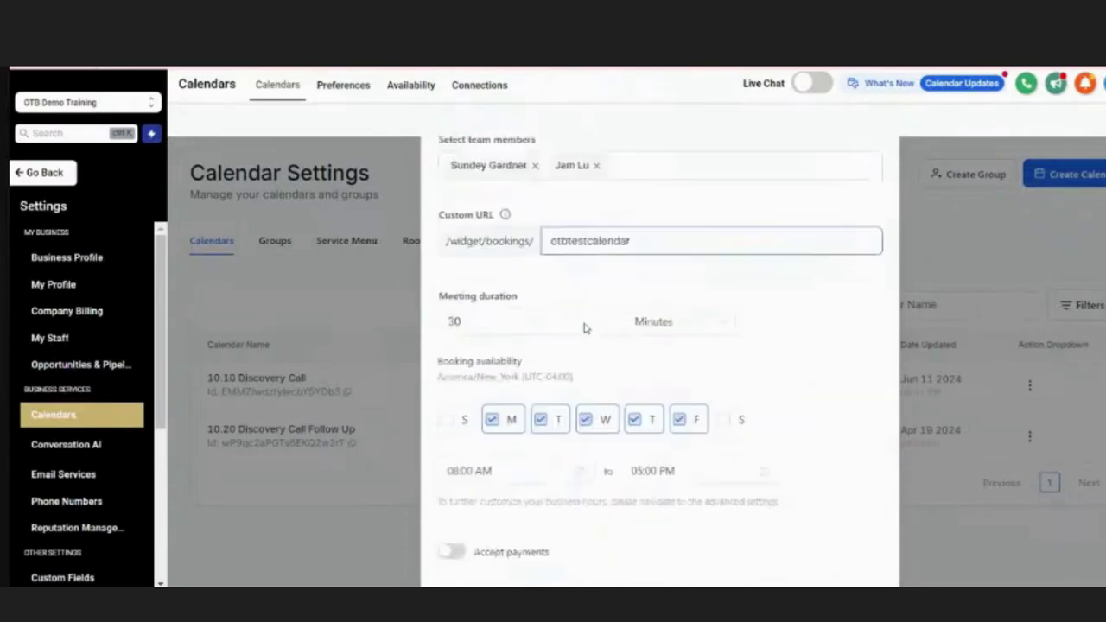
pyautogui.click(484, 295)
pyautogui.doubleClick(453, 295)
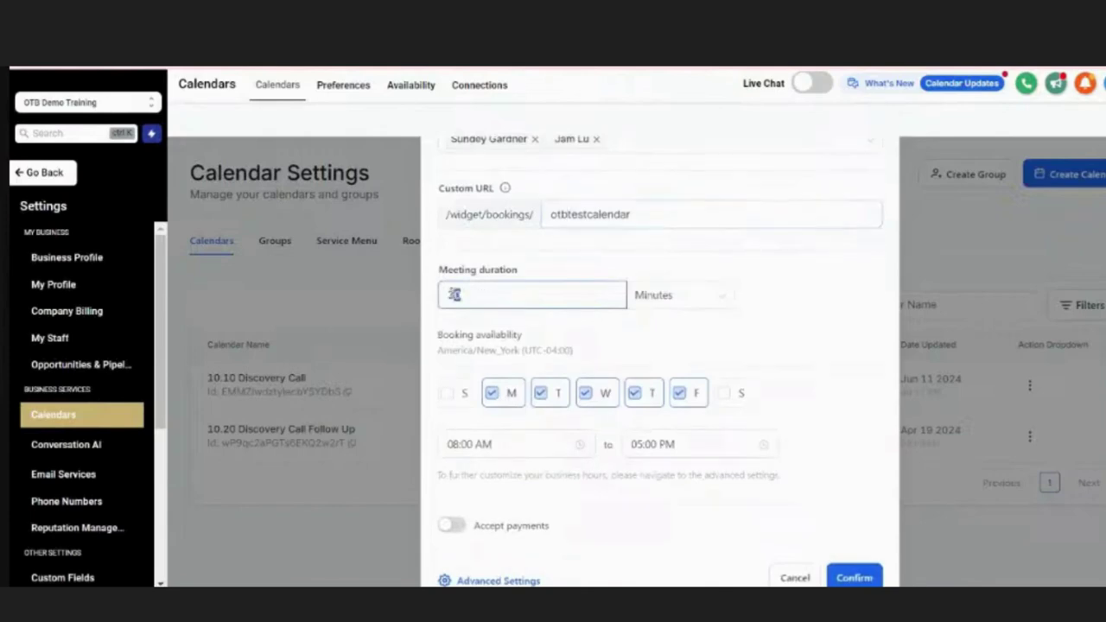
pyautogui.write('90')
# - Limit the booking availability to Tuesday, Wednesday and Thursday by excluding Monday and Friday
pyautogui.click(508, 393)
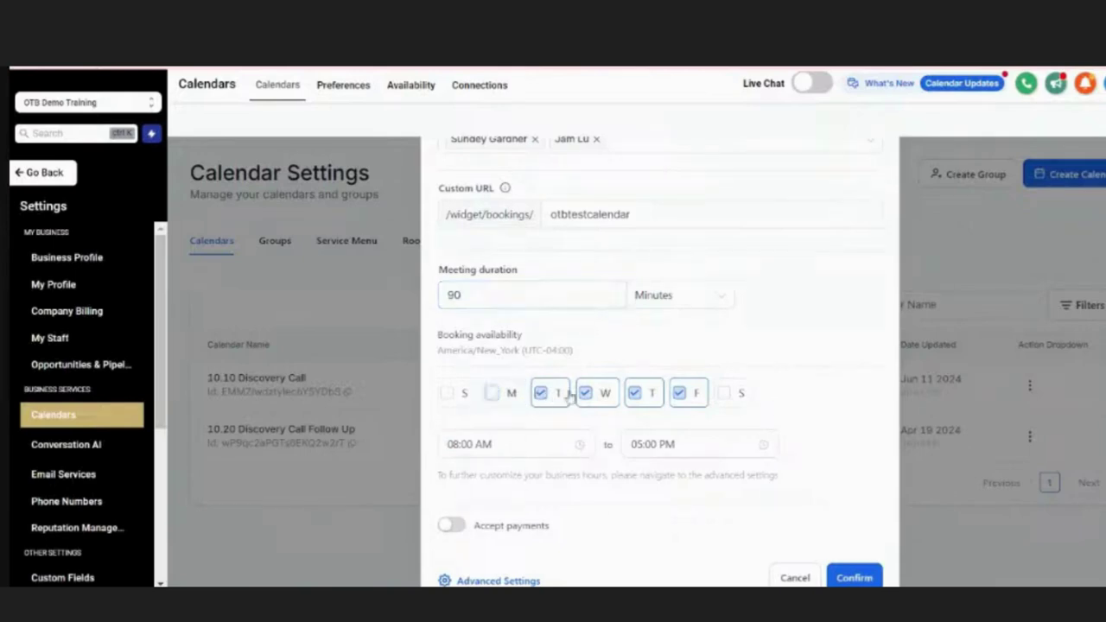
pyautogui.click(646, 396)
pyautogui.click(680, 395)
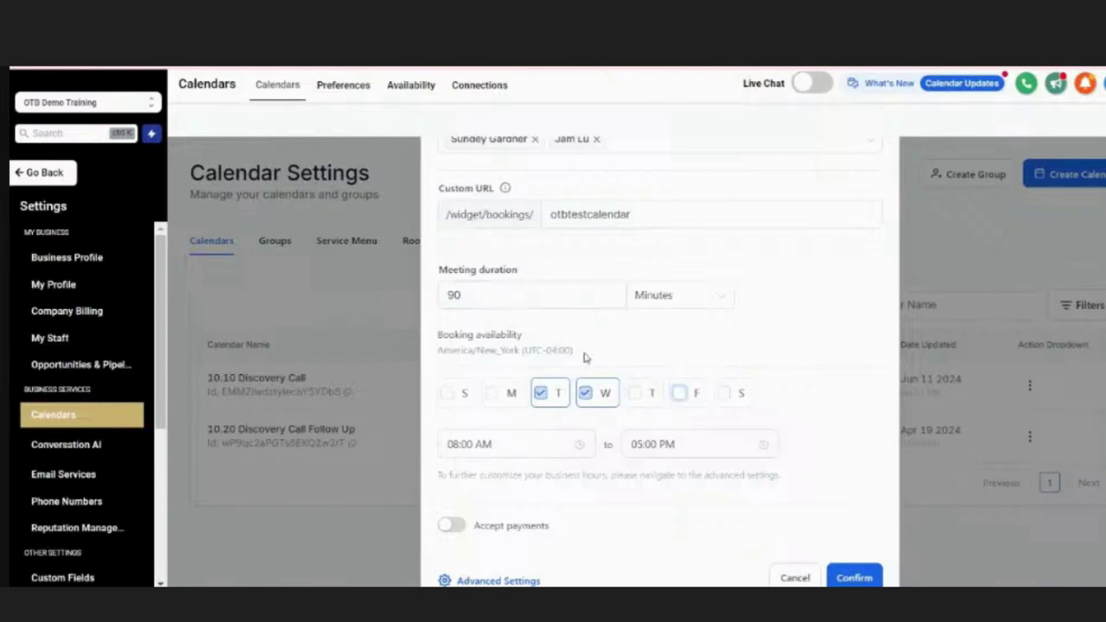
pyautogui.click(636, 396)
# - Set the start of the daily booking hours to 03:00 PM, keeping 05:00 PM as the end
pyautogui.click(534, 447)
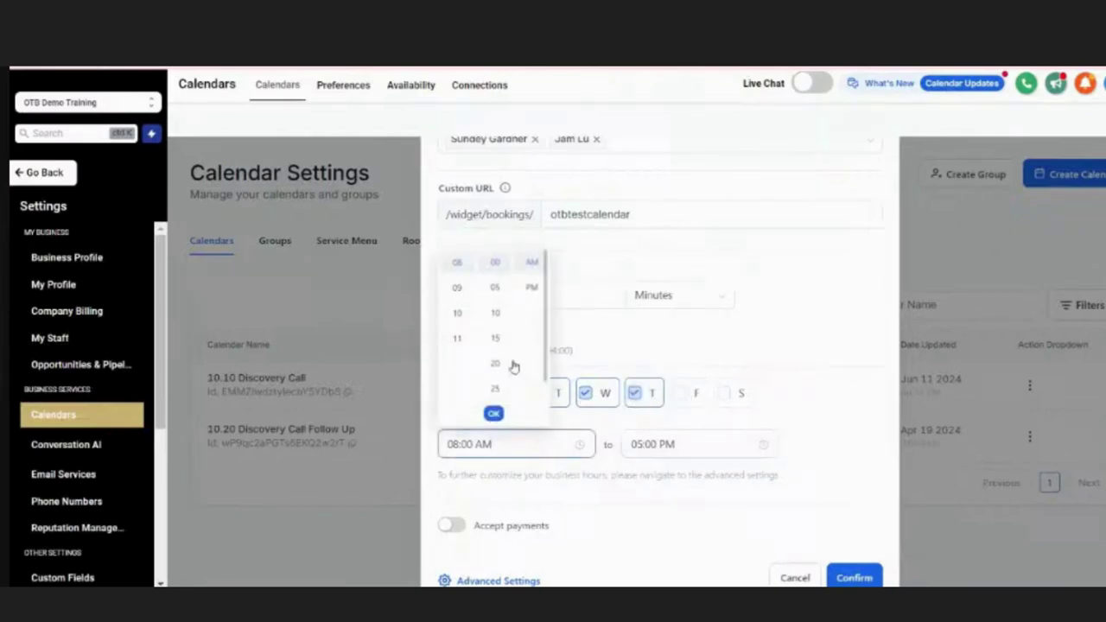
pyautogui.scroll(3, 494, 320)
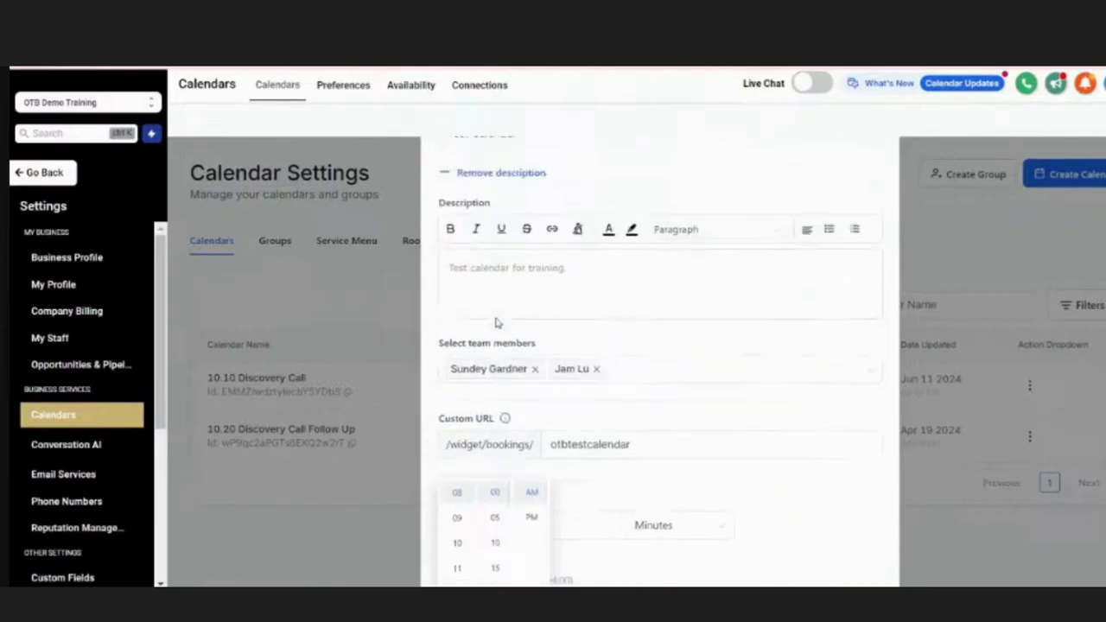
pyautogui.click(530, 522)
pyautogui.scroll(-3, 526, 550)
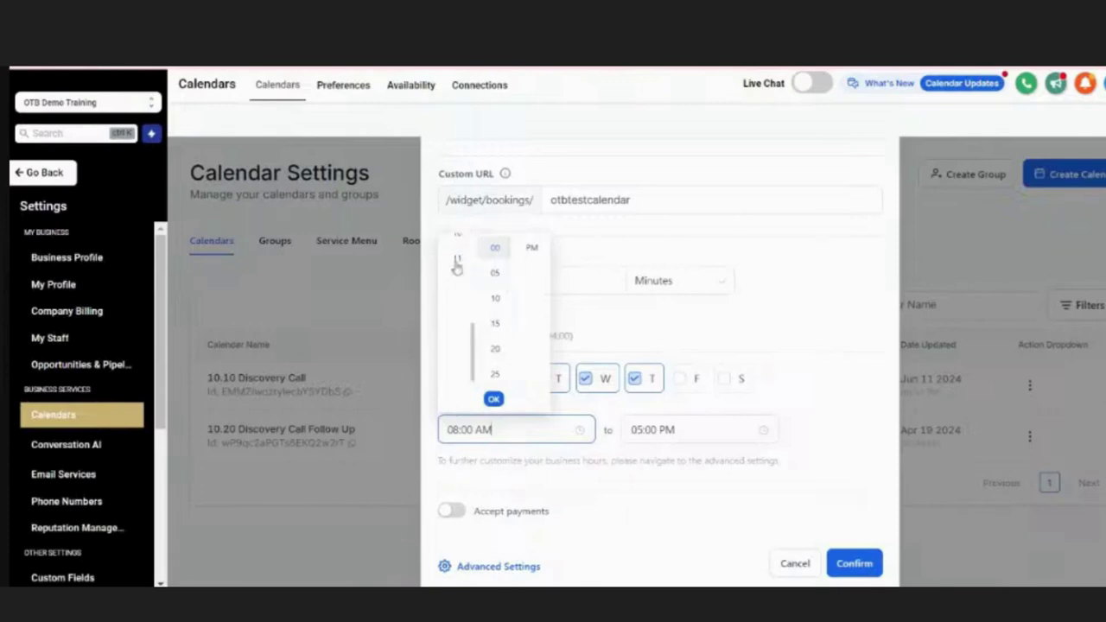
pyautogui.scroll(3, 456, 264)
pyautogui.scroll(-1, 456, 278)
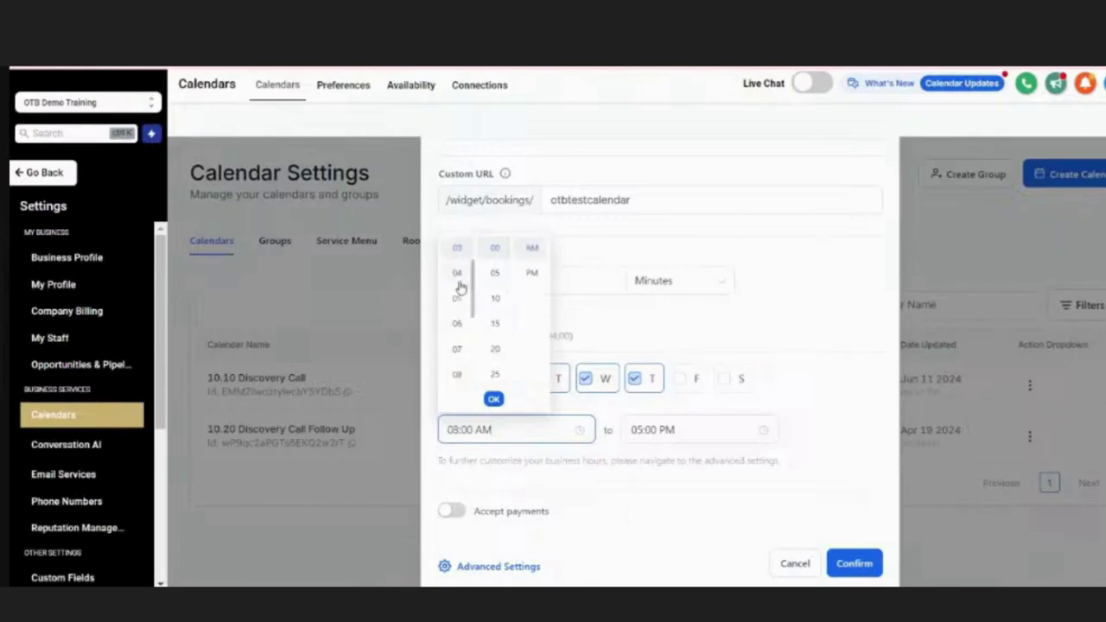
pyautogui.click(531, 272)
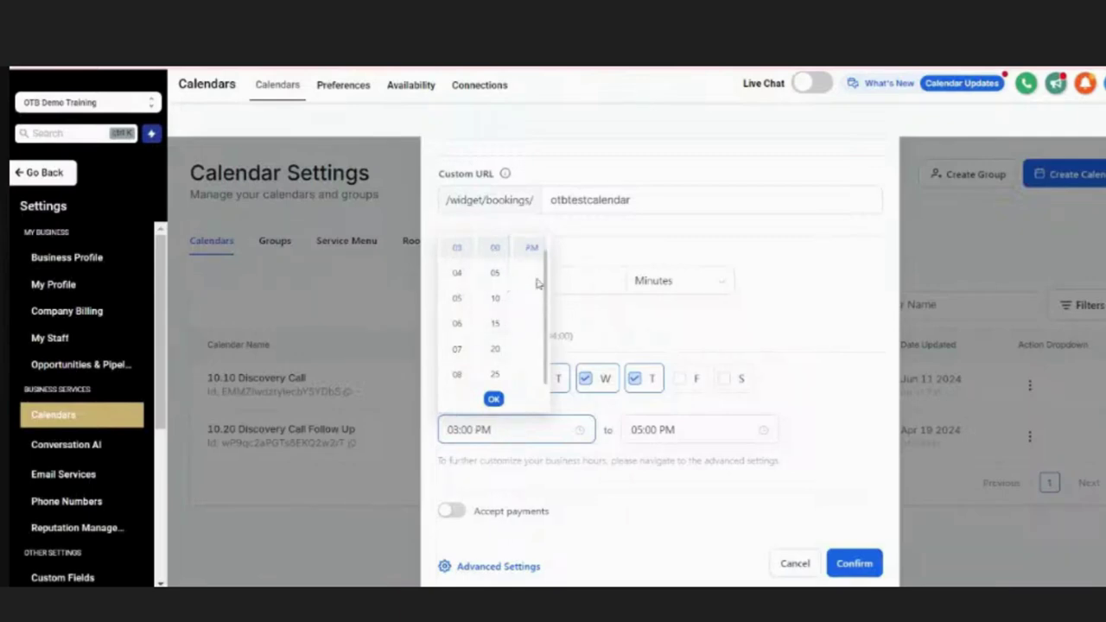
pyautogui.click(682, 426)
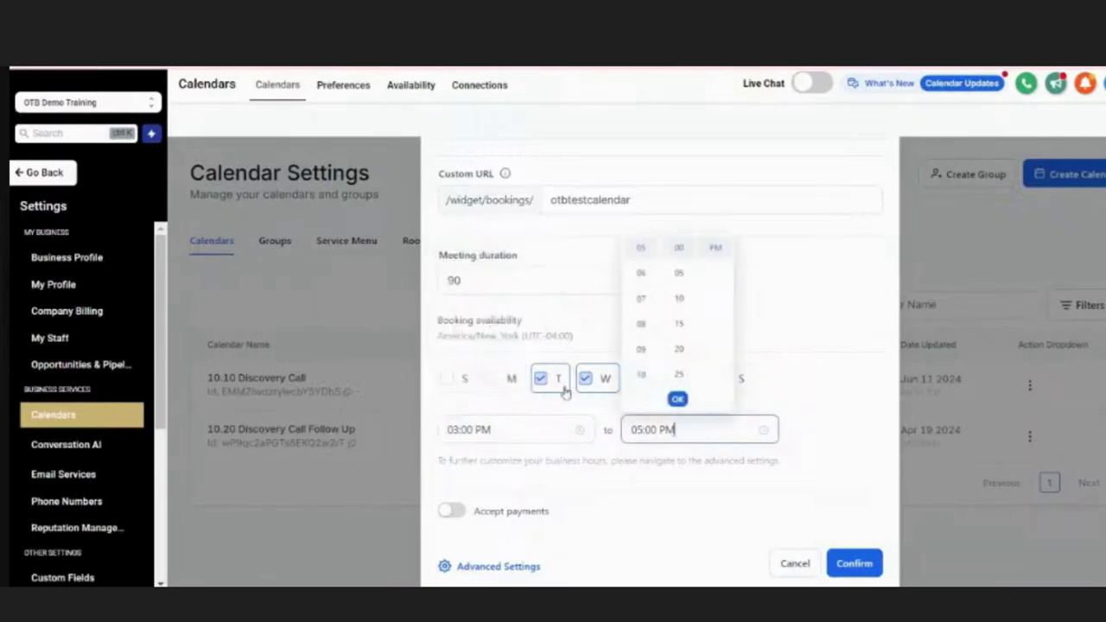
pyautogui.click(797, 390)
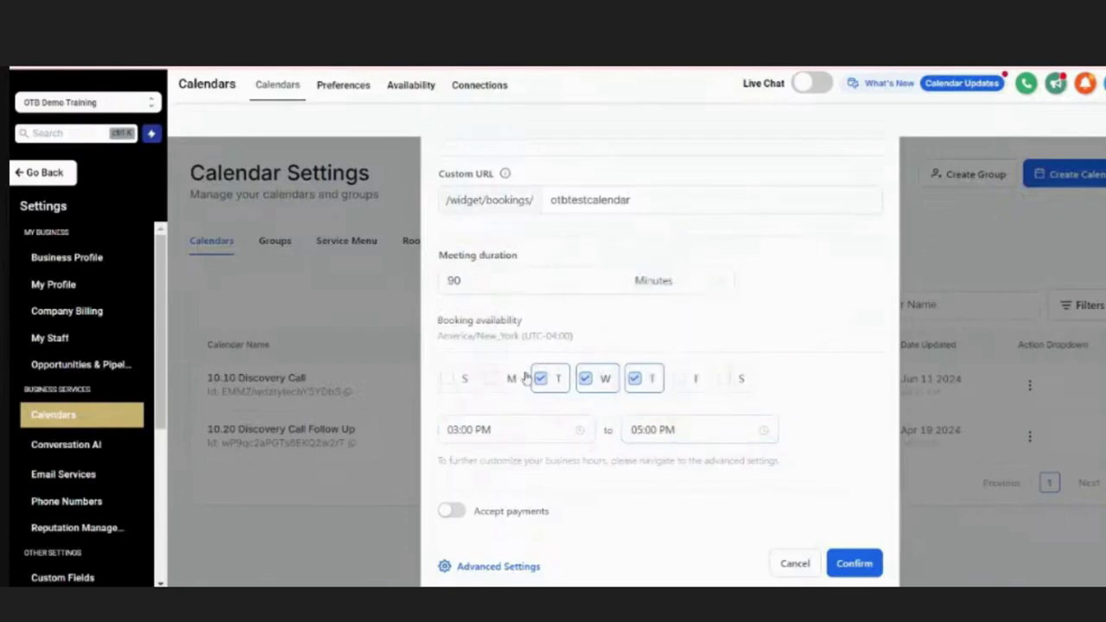
# - Enable payment acceptance for bookings on the new calendar
pyautogui.click(635, 379)
pyautogui.click(458, 515)
pyautogui.scroll(-3, 873, 428)
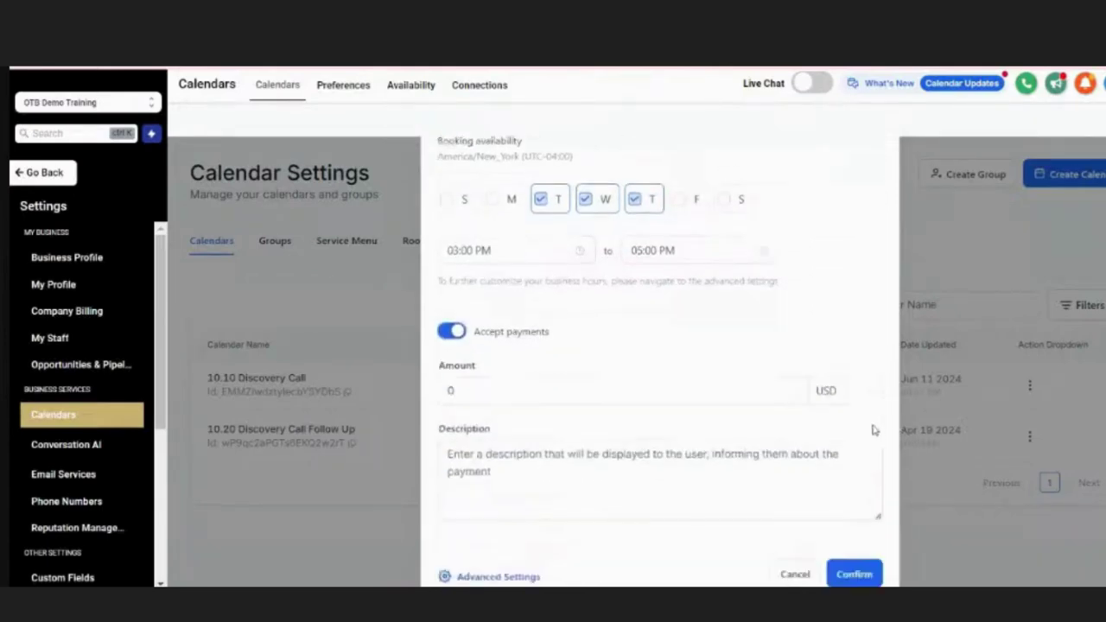
# - Set the payment amount for bookings to 250 USD
pyautogui.click(503, 386)
pyautogui.moveTo(469, 386); pyautogui.dragTo(413, 386)
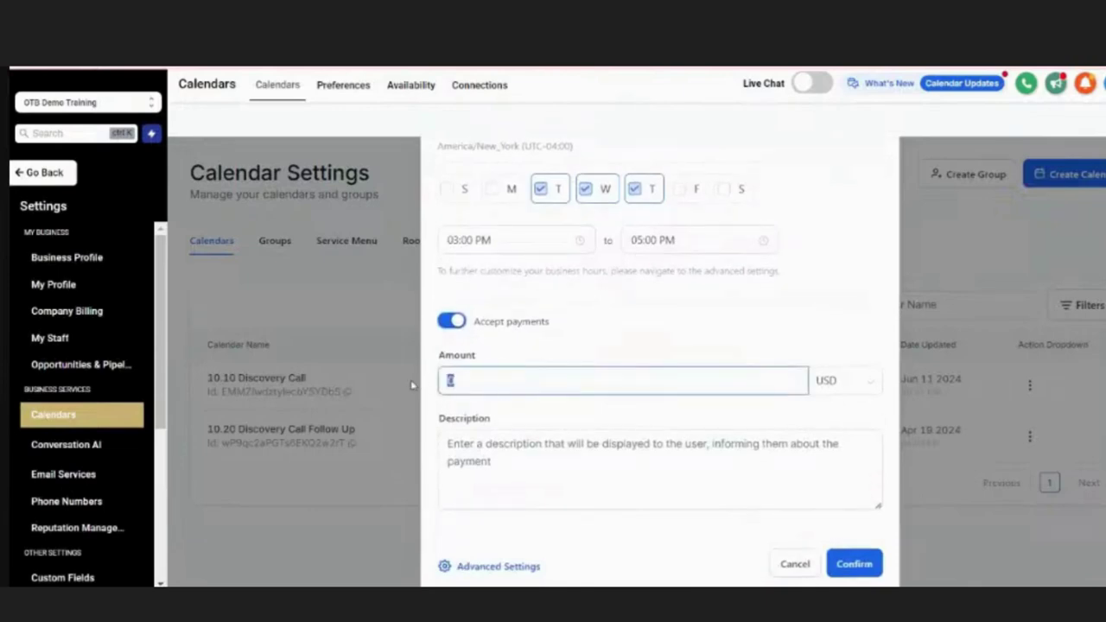
pyautogui.write('250')
# - Switch off payment acceptance and open the advanced settings of the new calendar
pyautogui.click(451, 326)
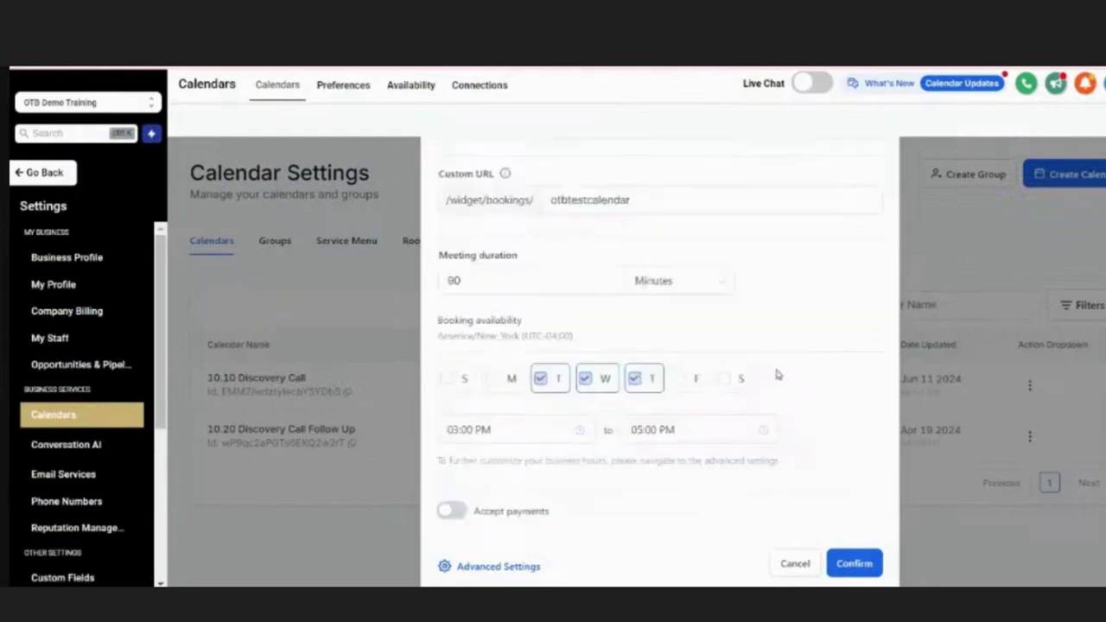
pyautogui.click(523, 567)
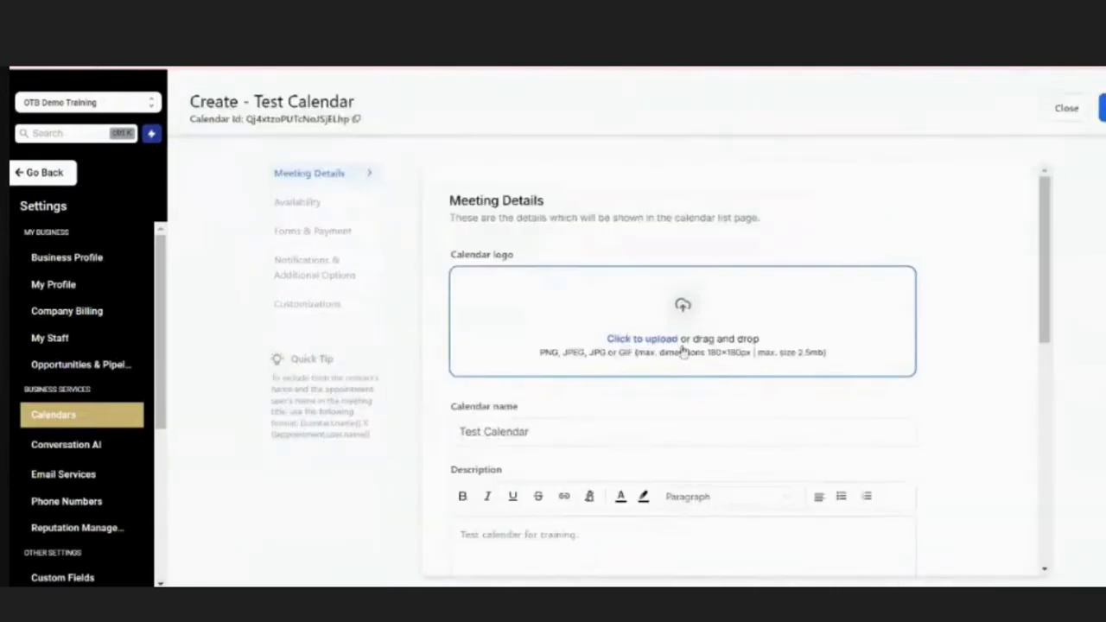
# - Review the meeting details, from the logo, name and description to the group, custom URL, invite title and team member options
pyautogui.scroll(-2, 717, 304)
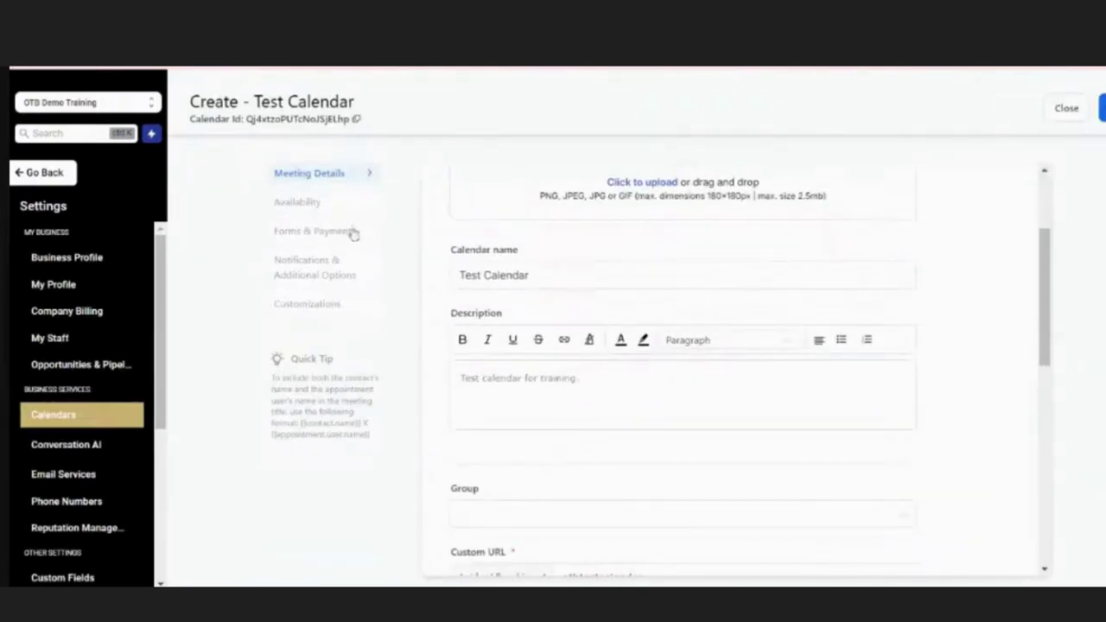
pyautogui.click(538, 277)
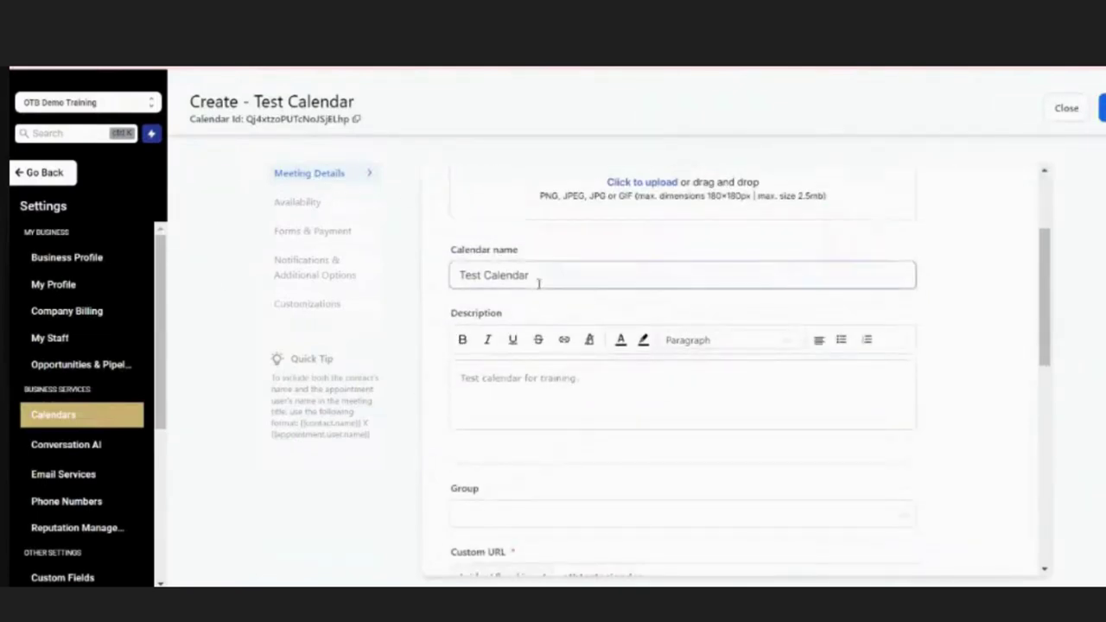
pyautogui.scroll(2, 538, 281)
pyautogui.scroll(-2, 538, 284)
pyautogui.click(530, 399)
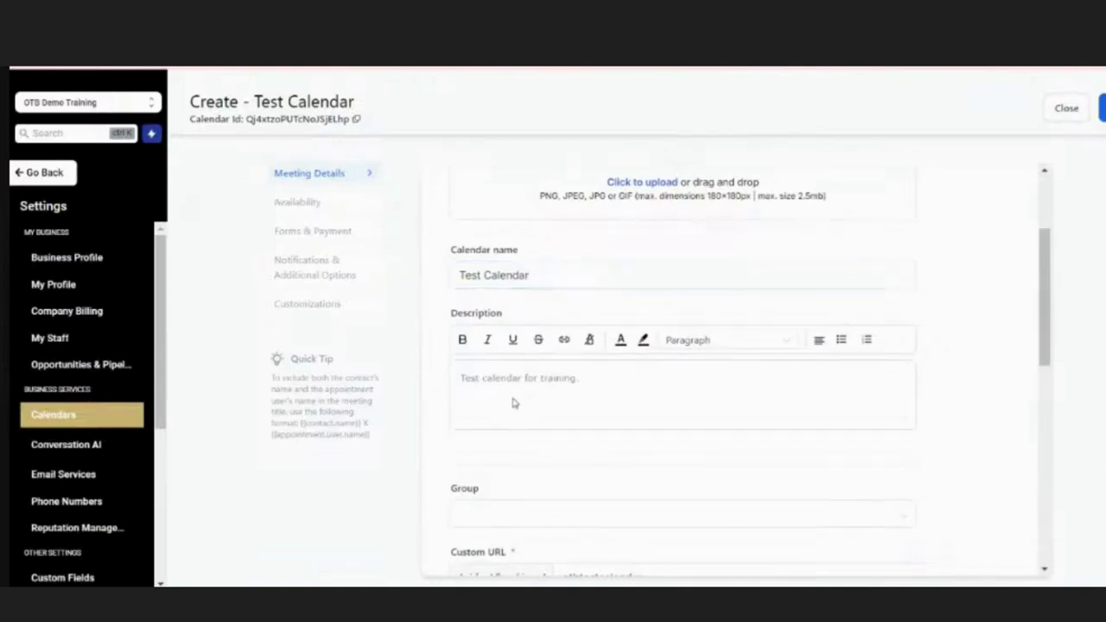
pyautogui.scroll(-2, 518, 406)
pyautogui.click(622, 421)
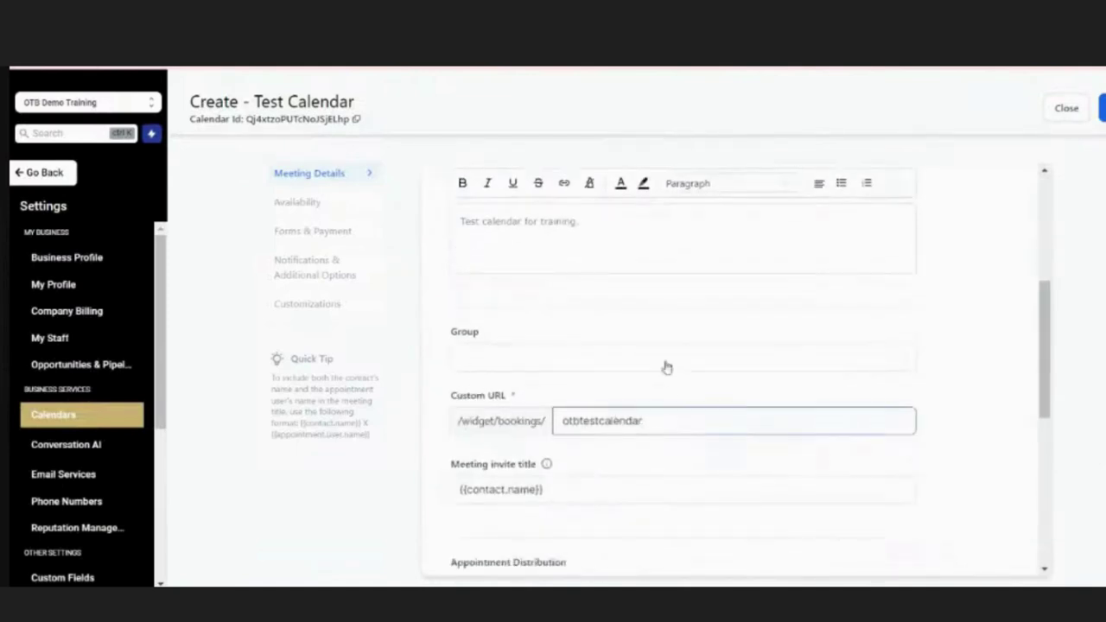
pyautogui.scroll(-6, 666, 368)
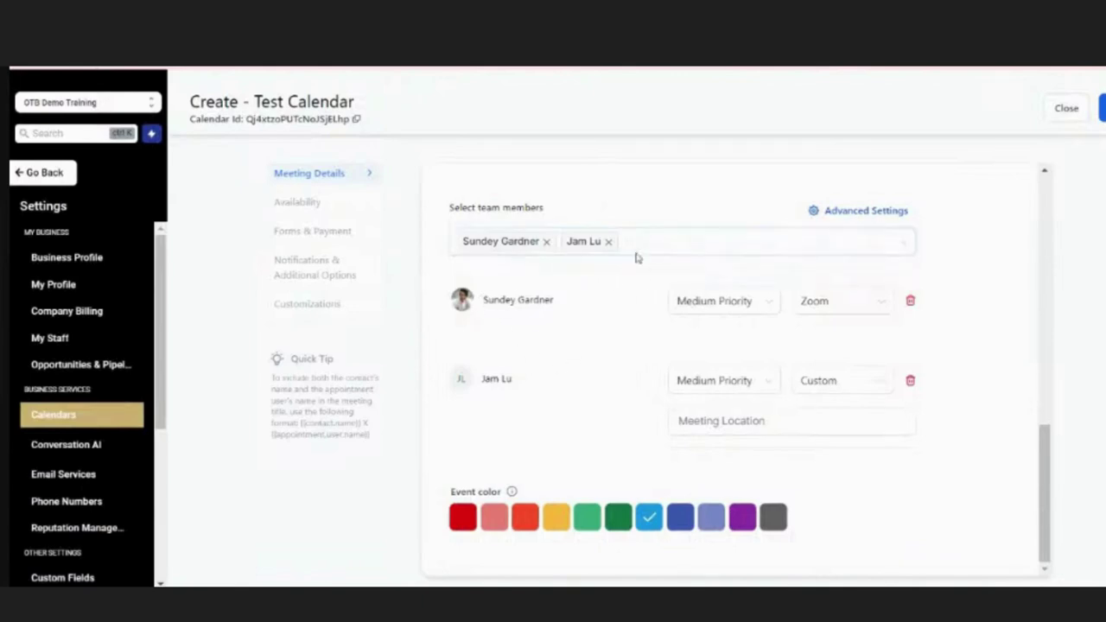
# - Try Phone as the first team member's meeting location and switch it back to Zoom
pyautogui.click(880, 302)
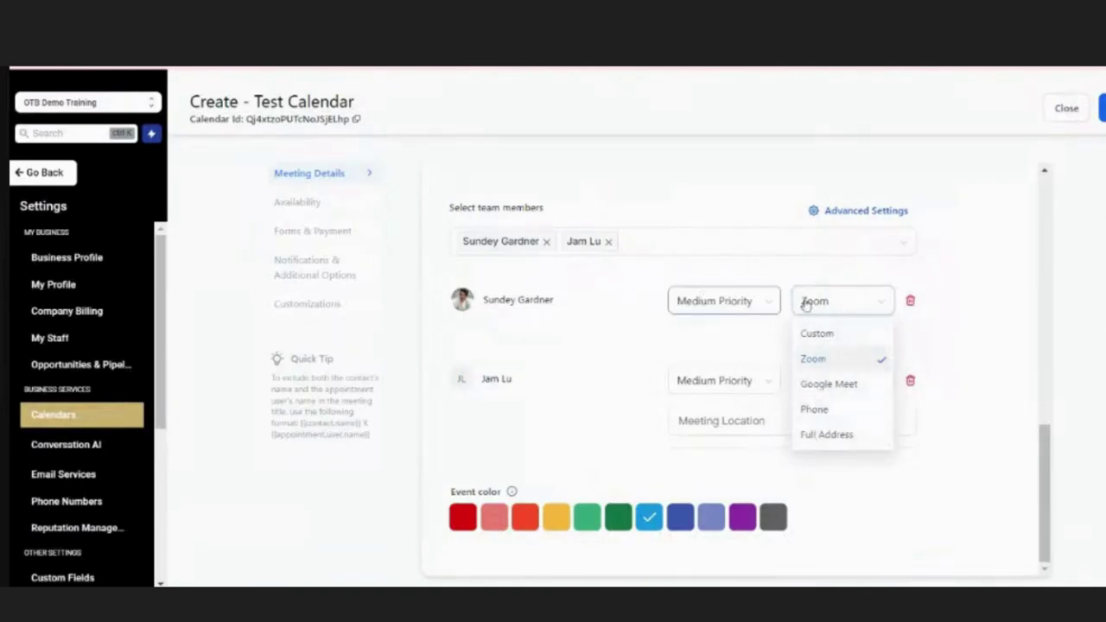
pyautogui.click(822, 415)
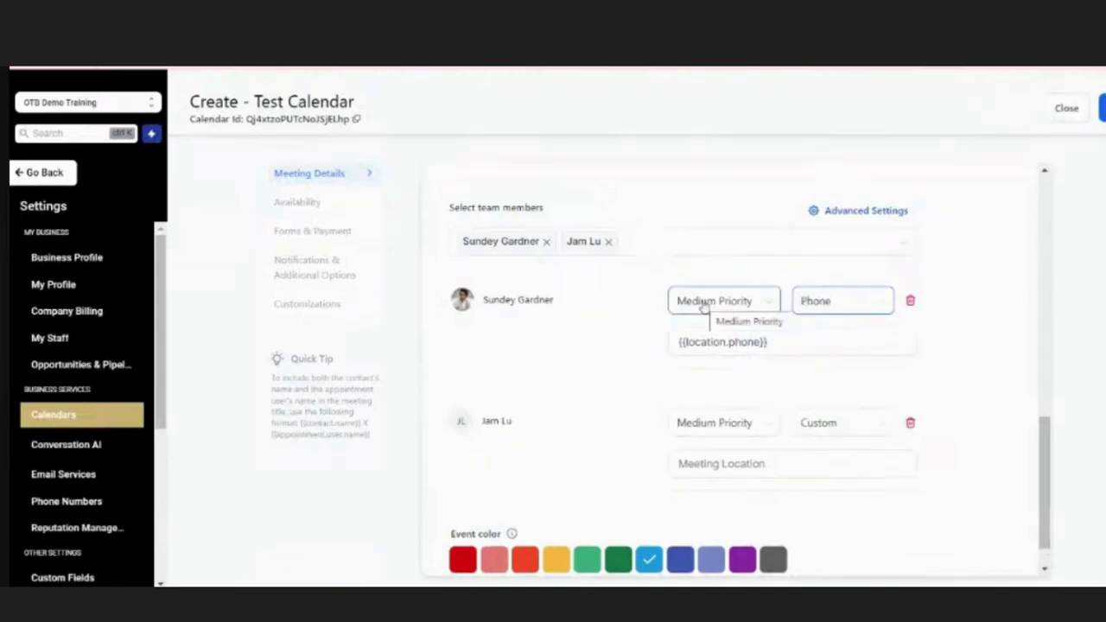
pyautogui.click(847, 311)
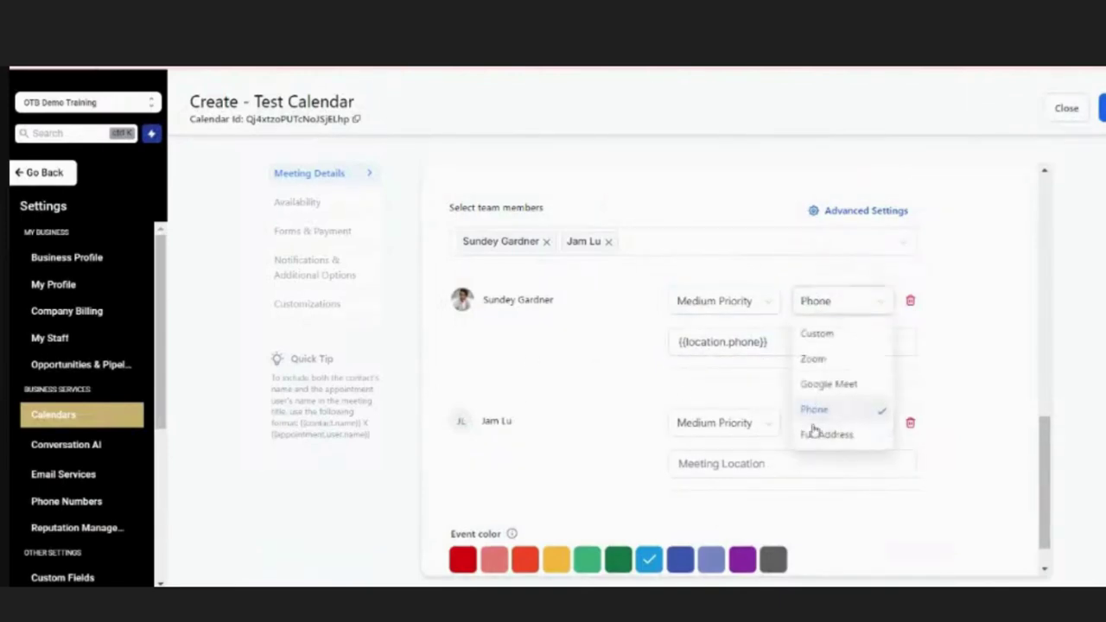
pyautogui.click(829, 359)
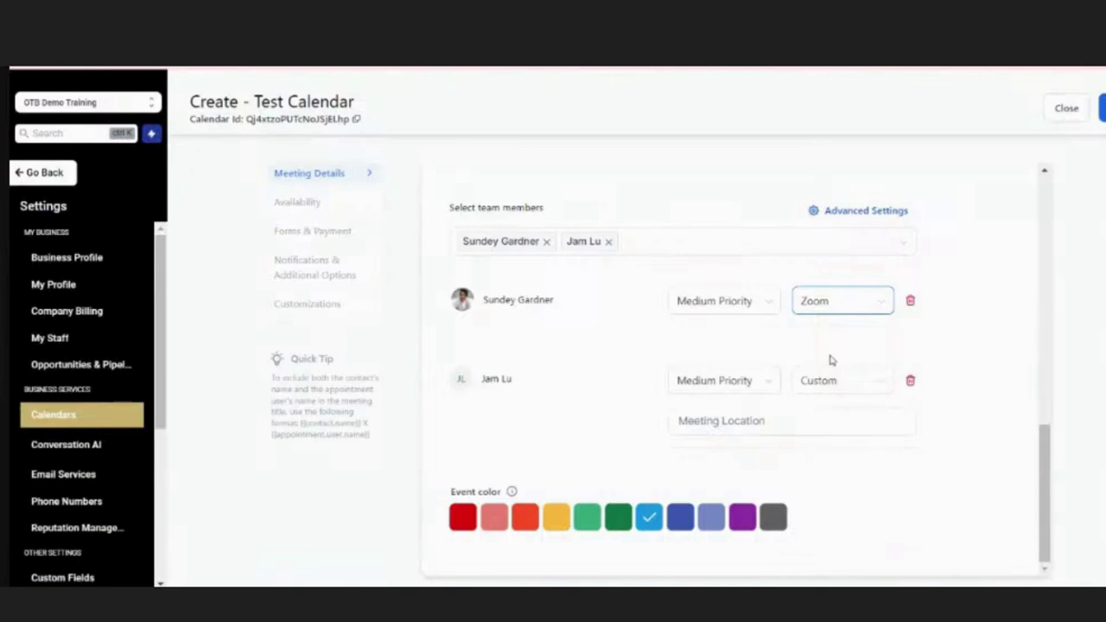
# - Set the calendar's event color to purple
pyautogui.click(774, 421)
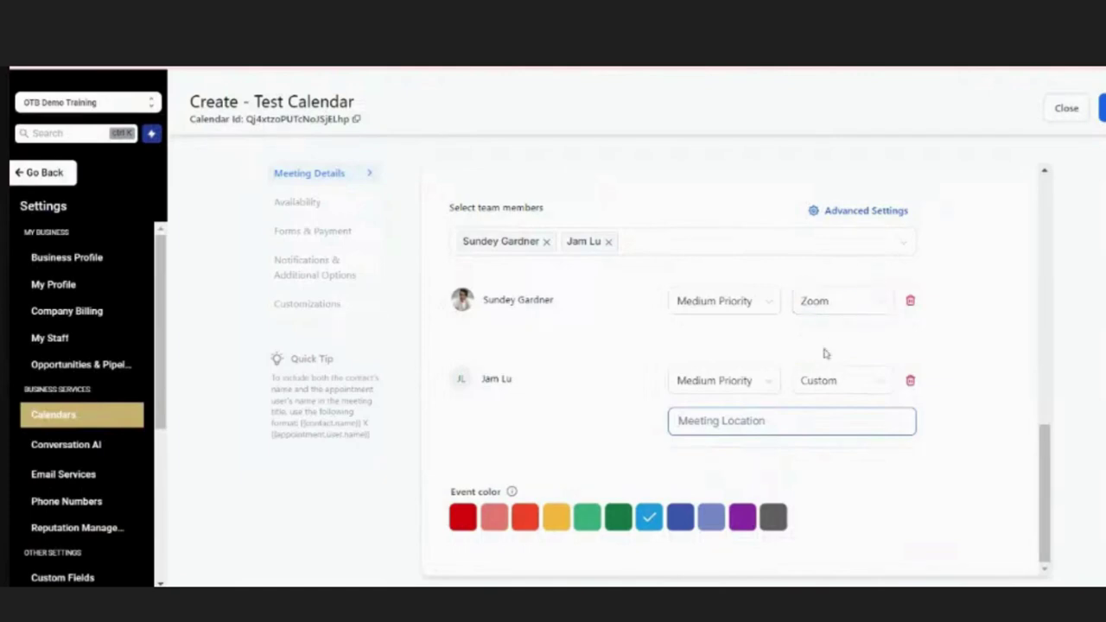
pyautogui.click(733, 529)
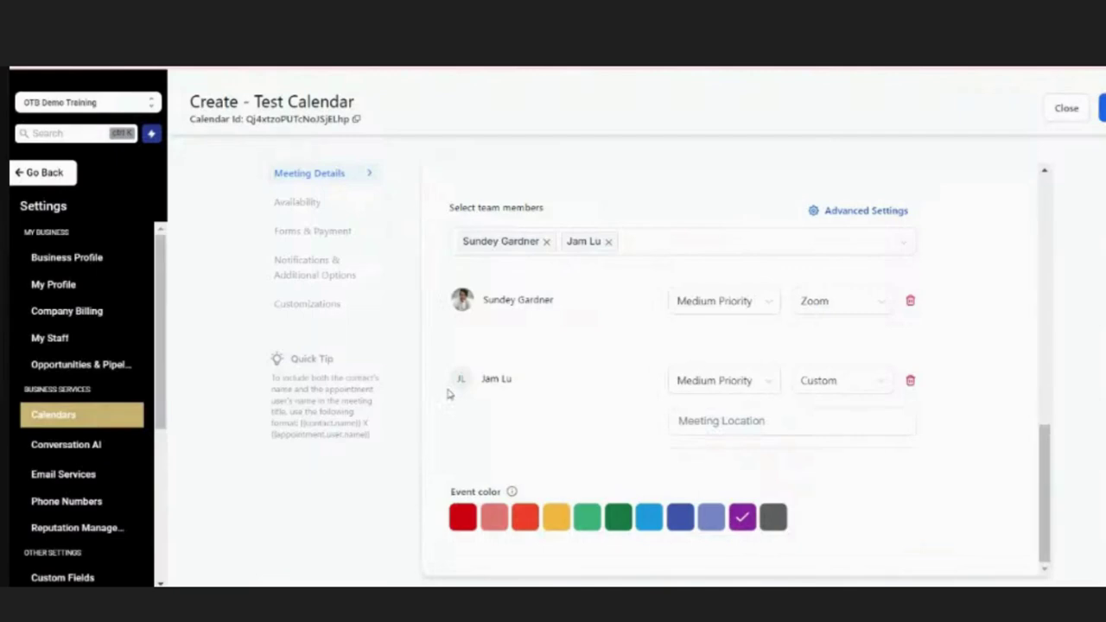
# - In the calendar's availability settings, set the meeting duration to 30 minutes
pyautogui.click(302, 204)
pyautogui.scroll(-1, 684, 321)
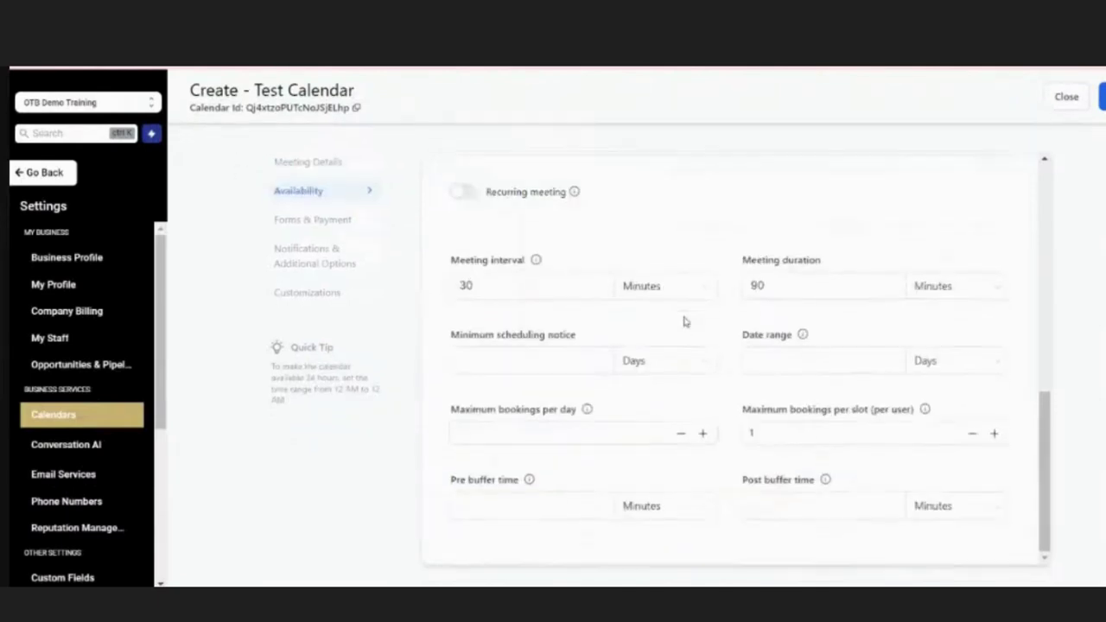
pyautogui.scroll(1, 684, 322)
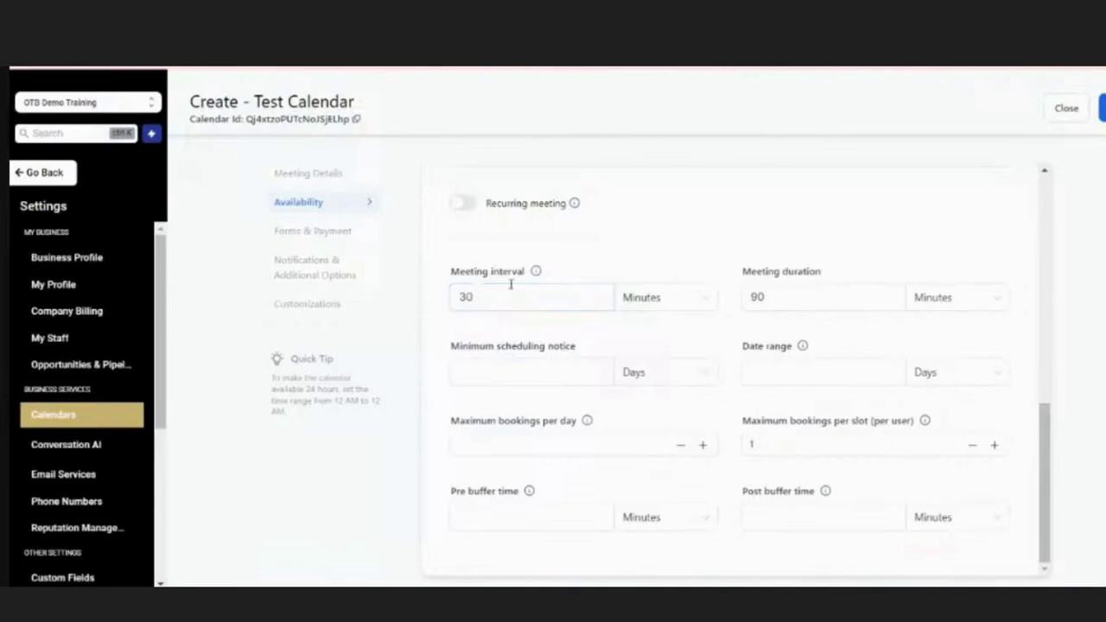
pyautogui.scroll(-1, 535, 256)
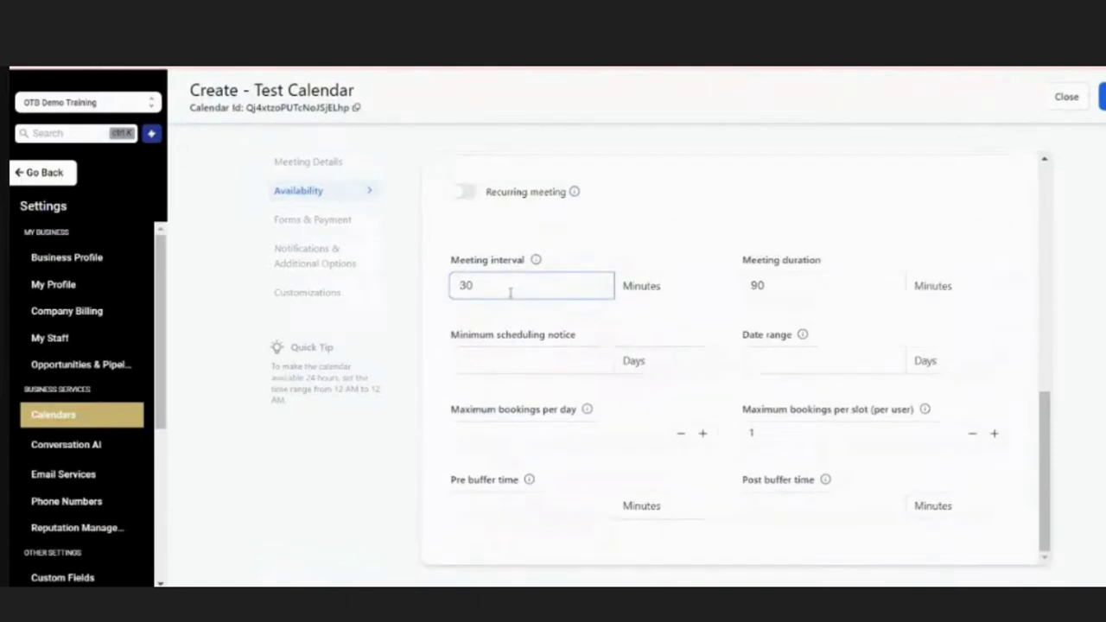
pyautogui.moveTo(536, 260)
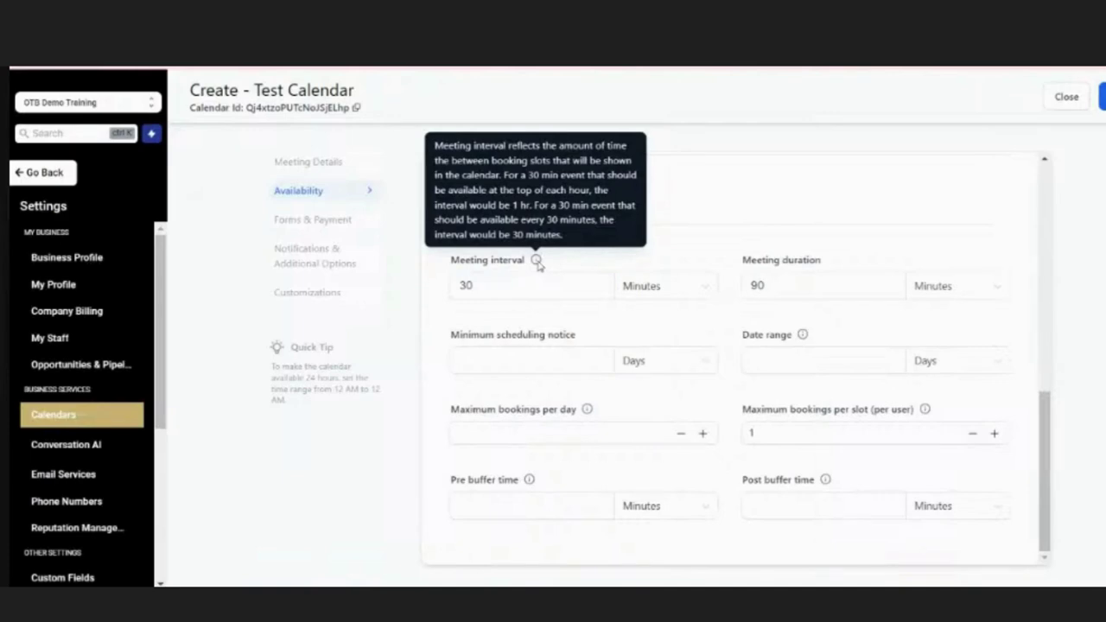
pyautogui.moveTo(800, 288); pyautogui.dragTo(679, 283)
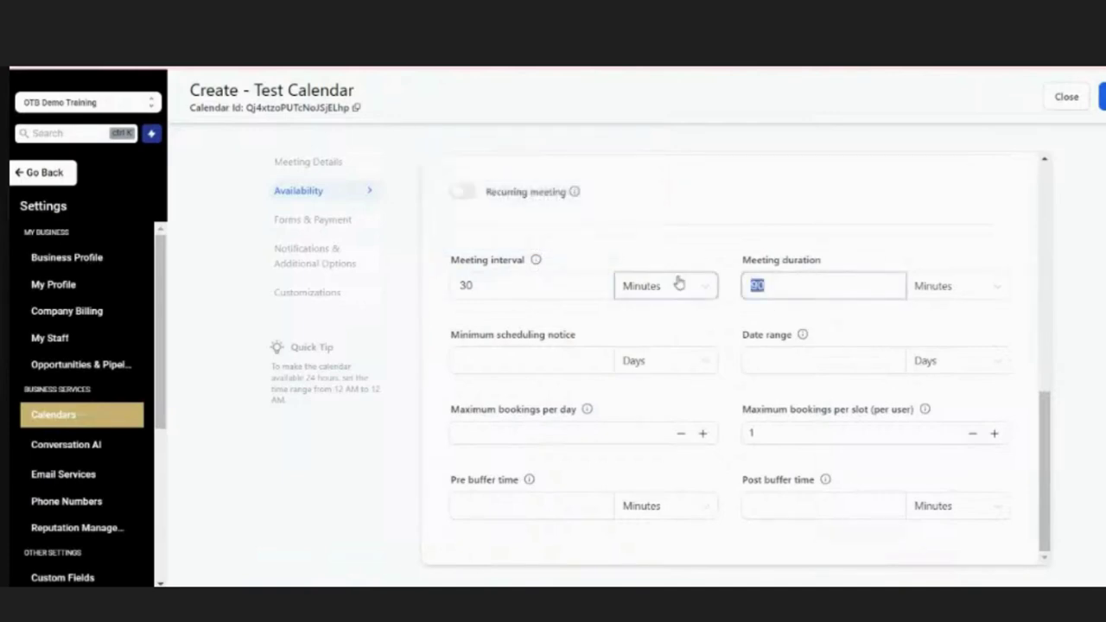
pyautogui.write('30')
pyautogui.click(550, 283)
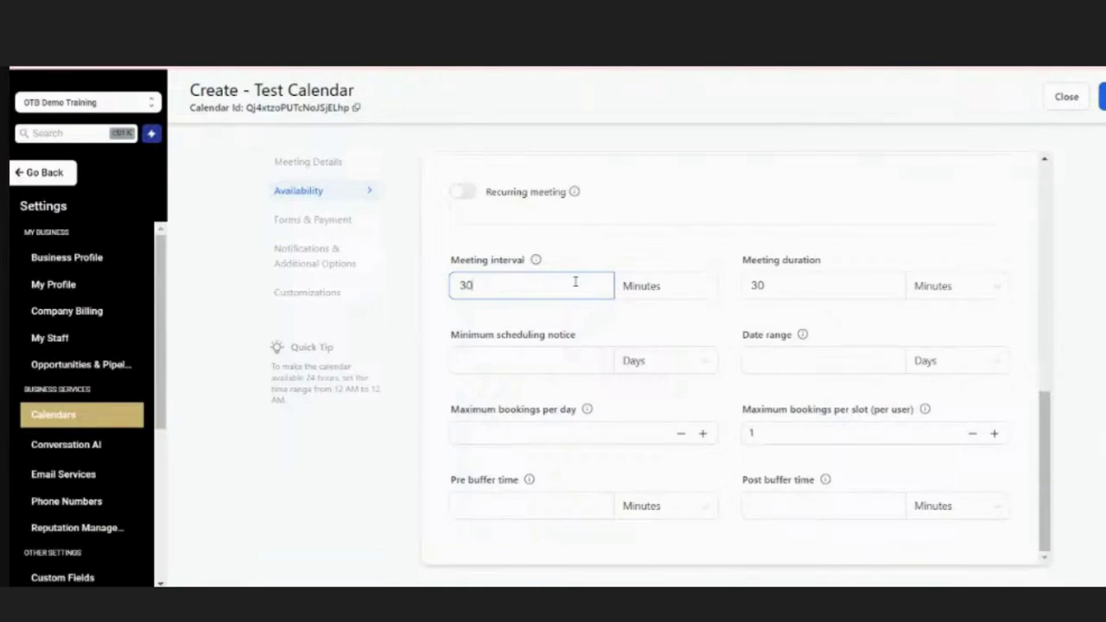
pyautogui.click(574, 503)
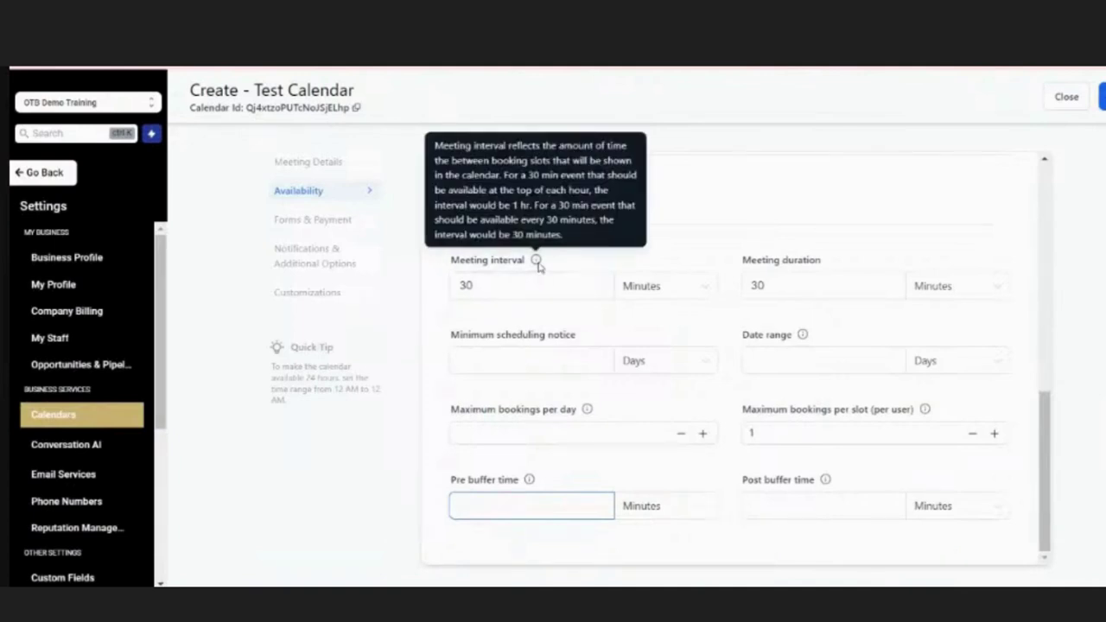
pyautogui.click(507, 284)
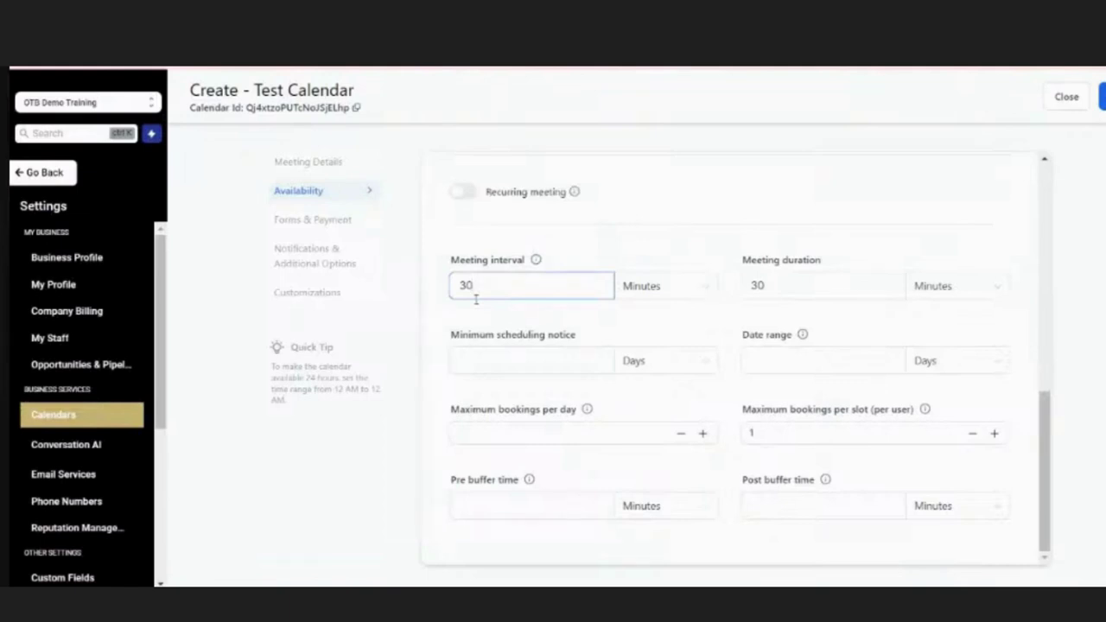
pyautogui.click(791, 290)
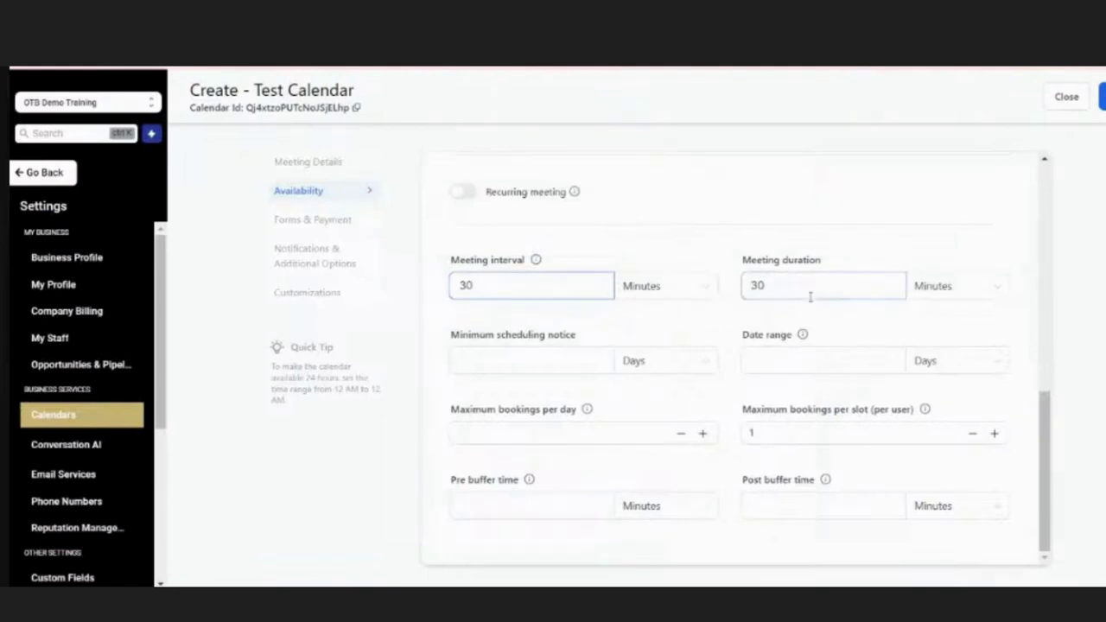
# - Set the minimum scheduling notice to 1 day and the booking date range to 7 days
pyautogui.click(546, 361)
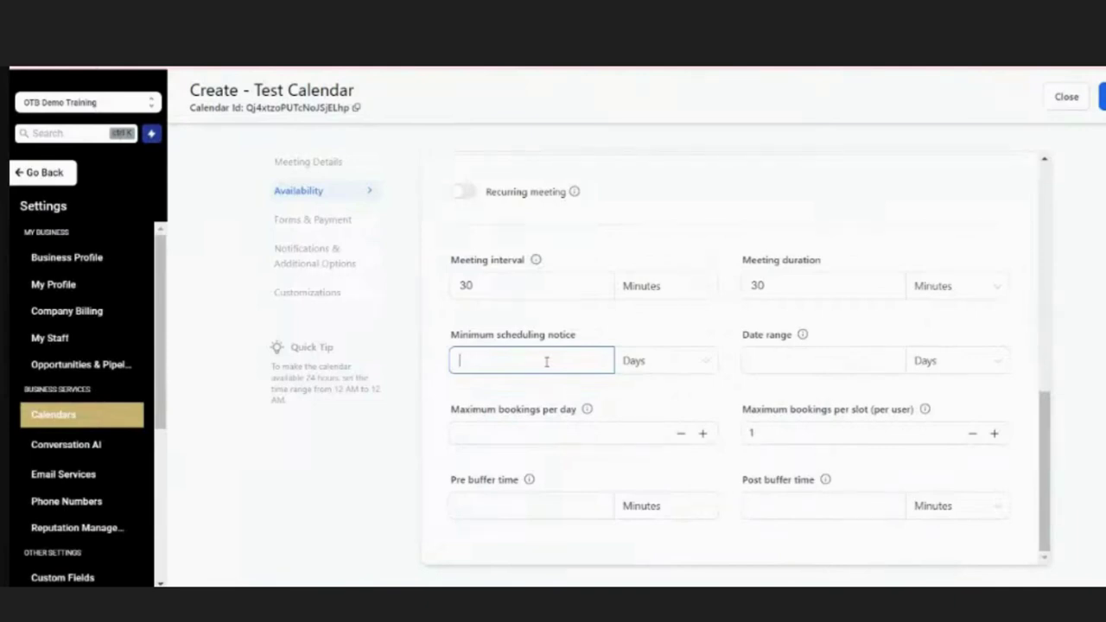
pyautogui.write('1')
pyautogui.click(661, 370)
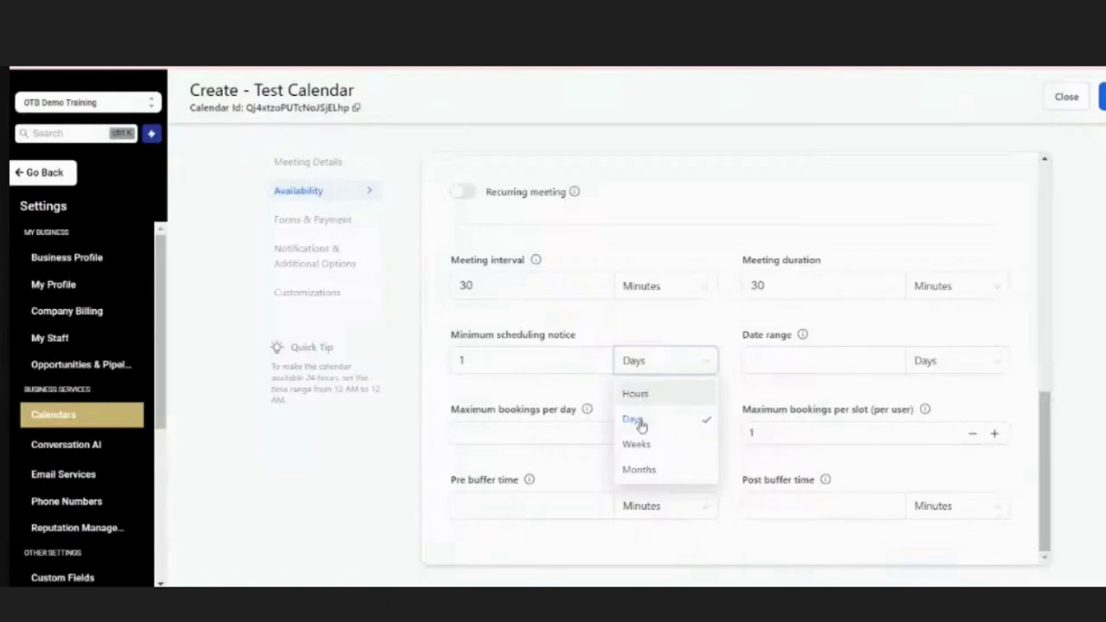
pyautogui.click(645, 420)
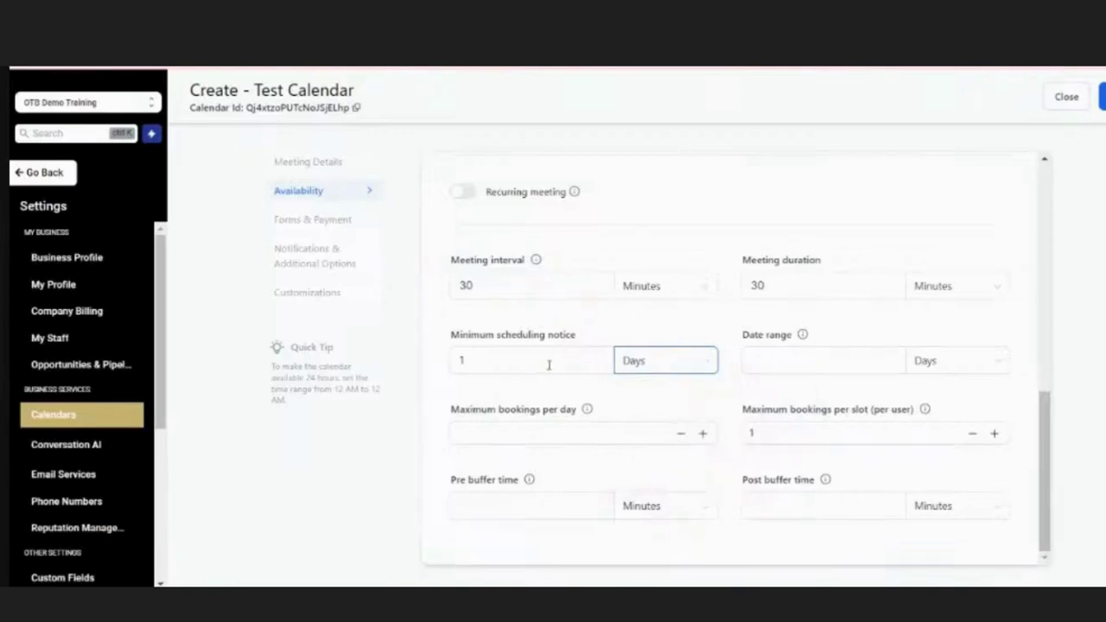
pyautogui.click(785, 352)
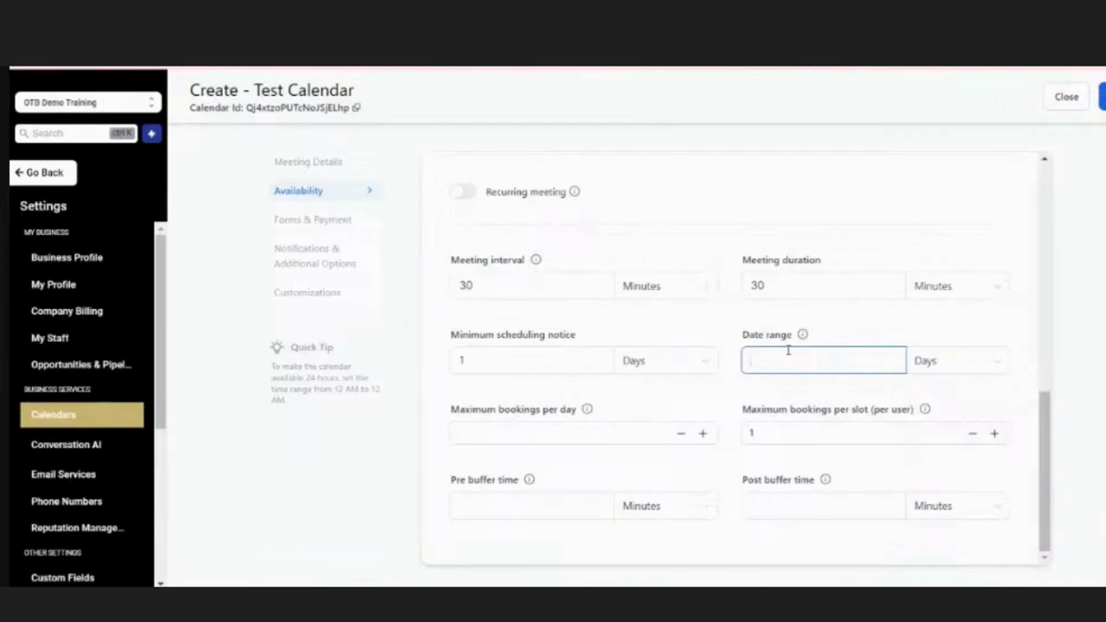
pyautogui.write('7')
# - Limit the maximum bookings per day to 4 and set the post buffer time to 15 minutes
pyautogui.click(645, 441)
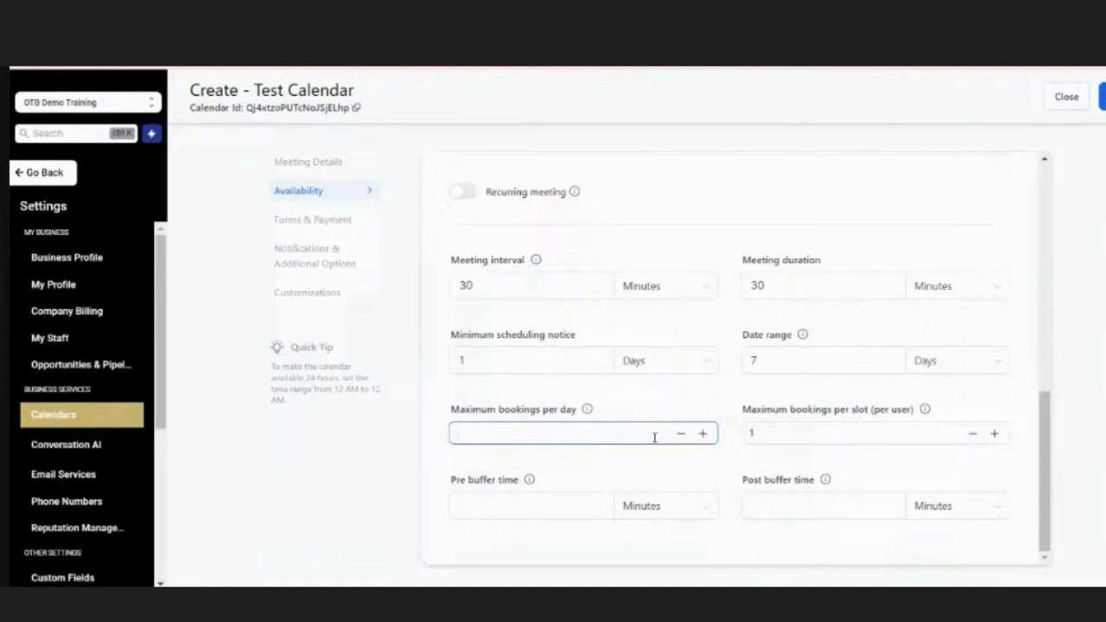
pyautogui.write('4')
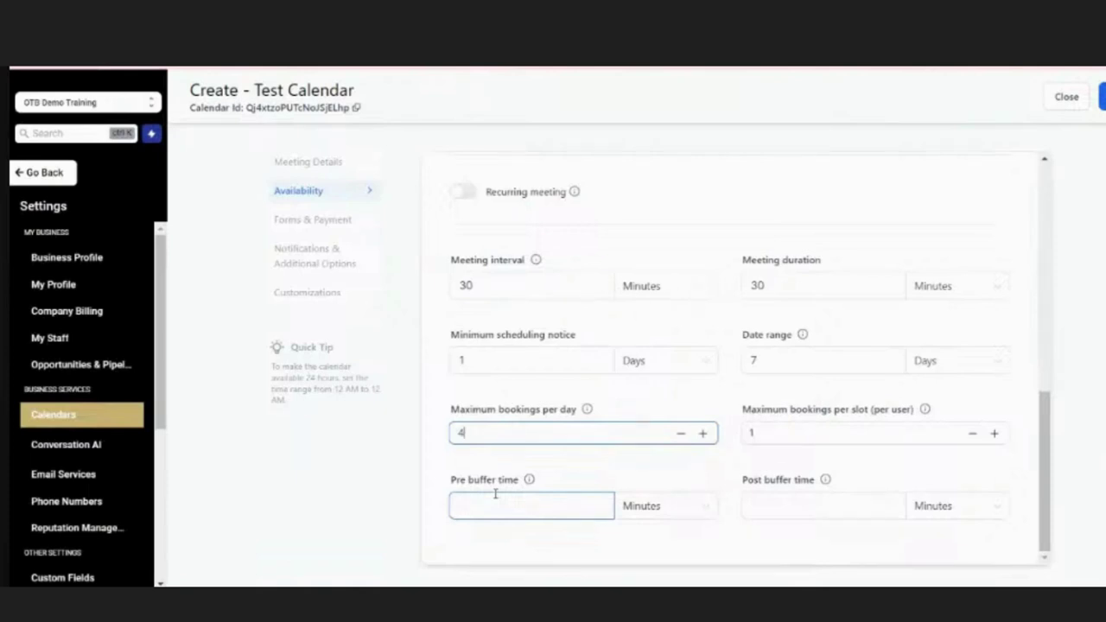
pyautogui.click(754, 502)
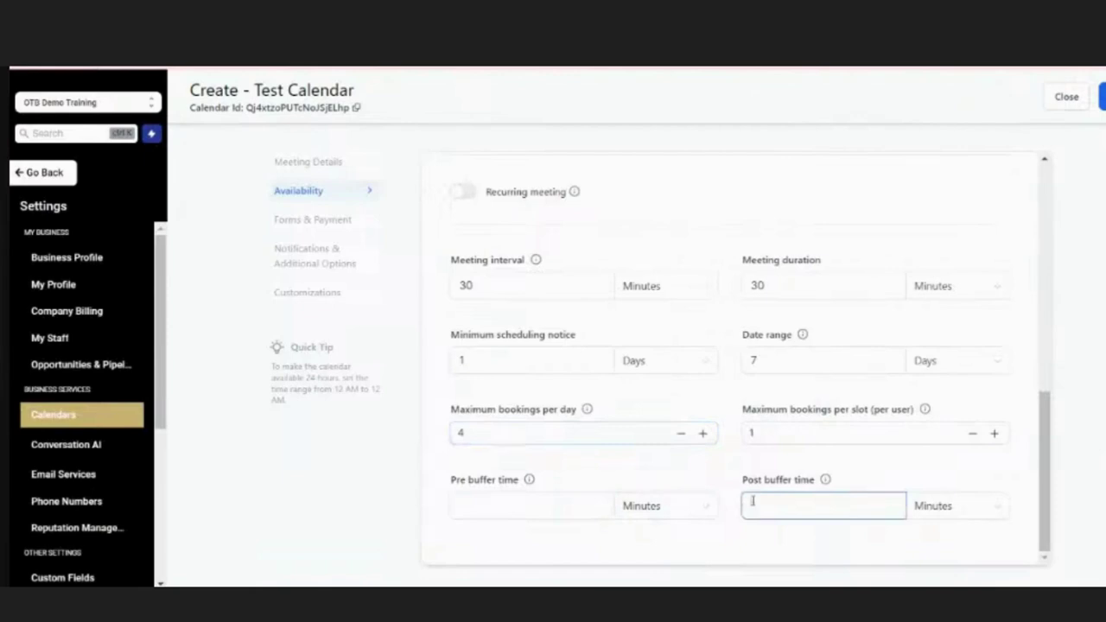
pyautogui.write('15')
# - Go to the forms and payment settings and look through the forms available for the booking calendar
pyautogui.click(313, 235)
pyautogui.click(316, 224)
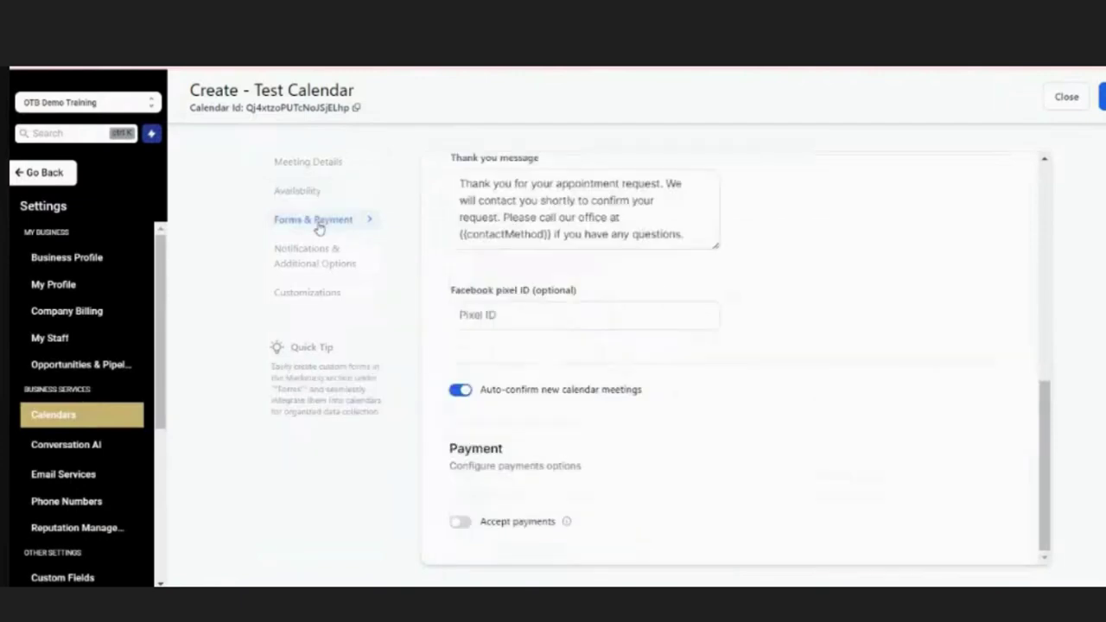
pyautogui.scroll(8, 570, 251)
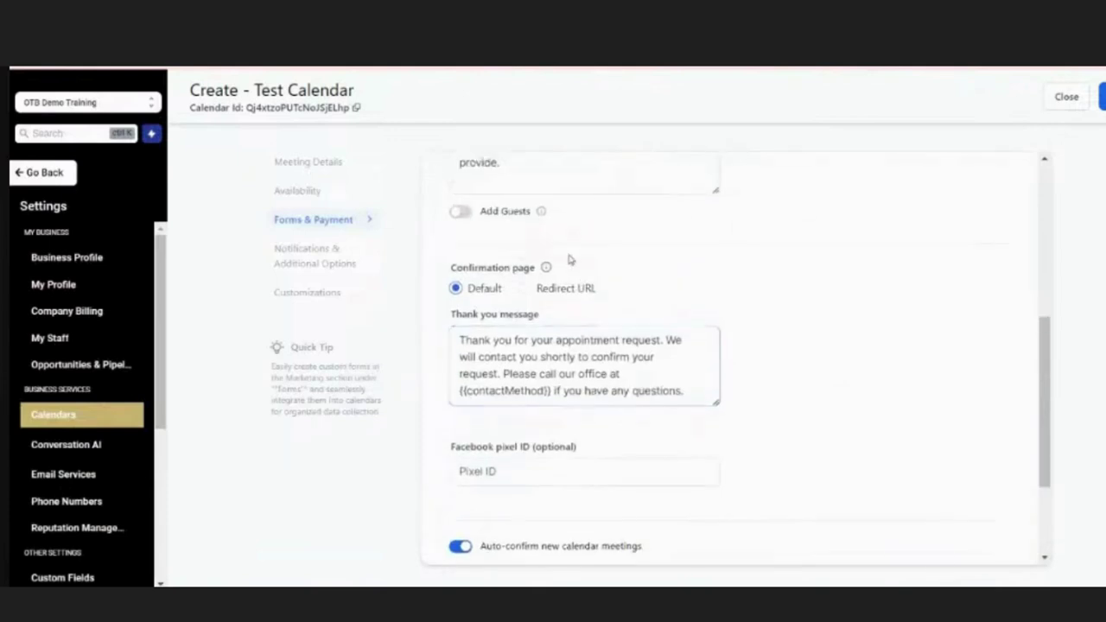
pyautogui.scroll(2, 570, 259)
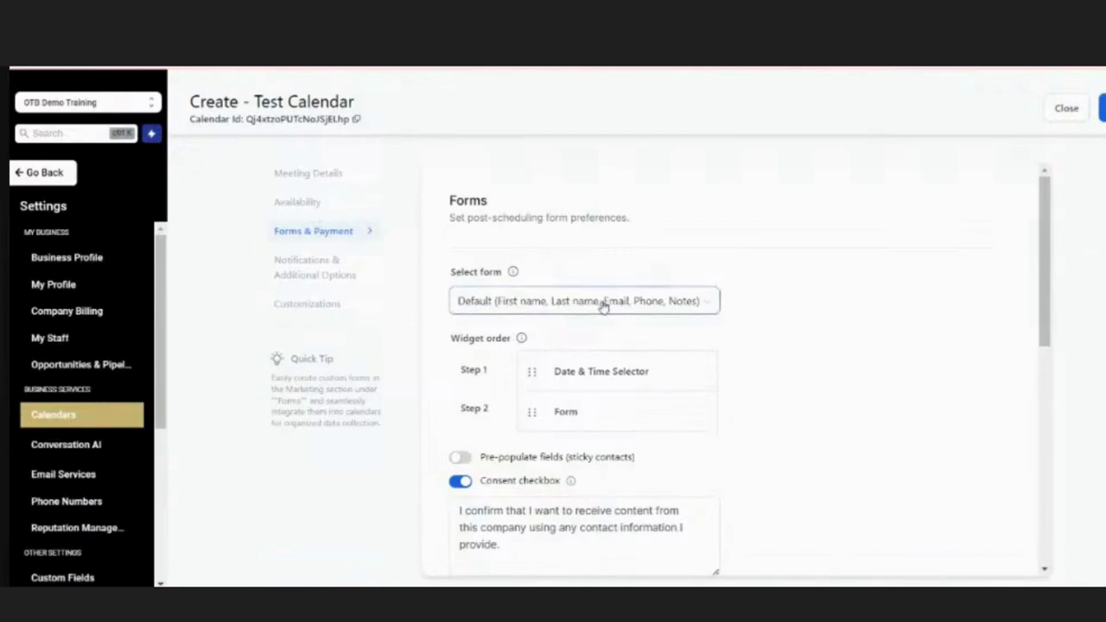
pyautogui.click(708, 302)
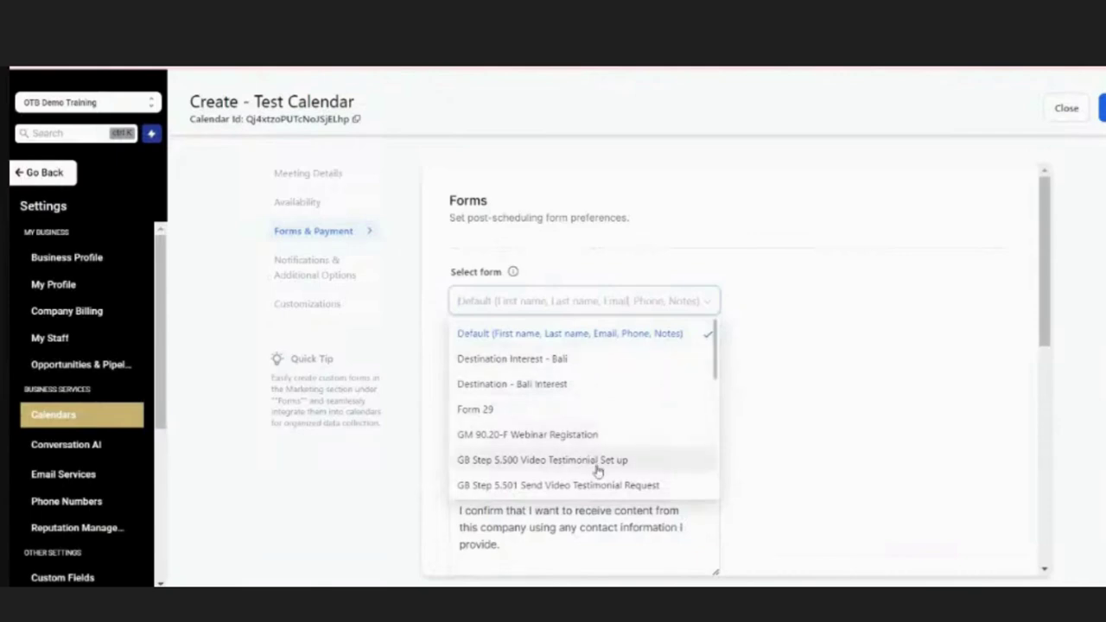
pyautogui.click(679, 268)
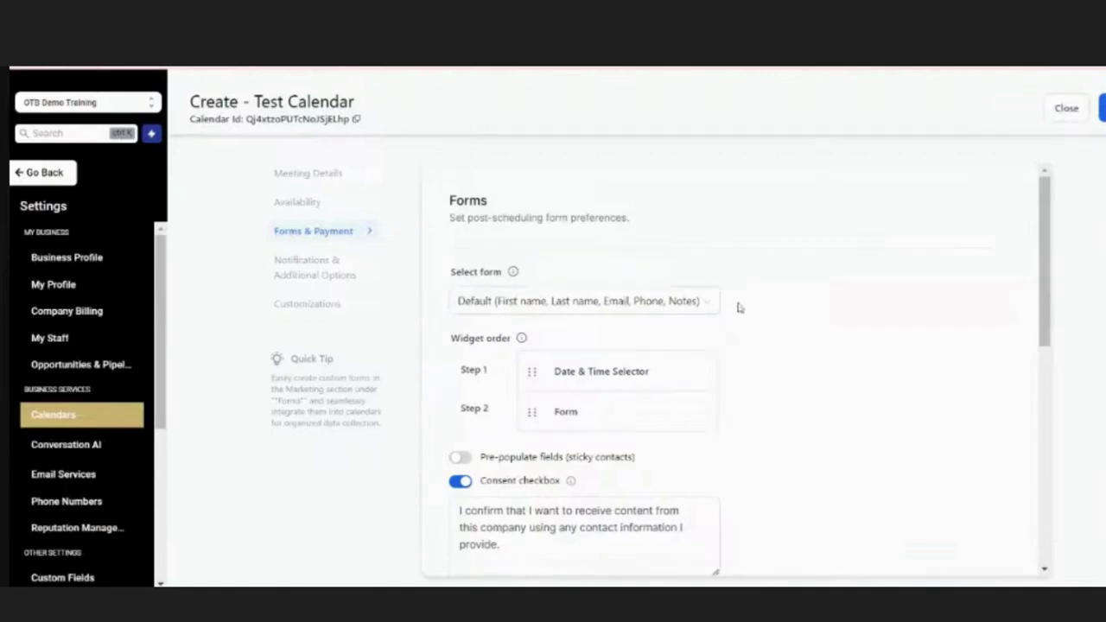
# - Turn on Add Guests in the form settings so guests are added by name and email
pyautogui.scroll(-2, 693, 308)
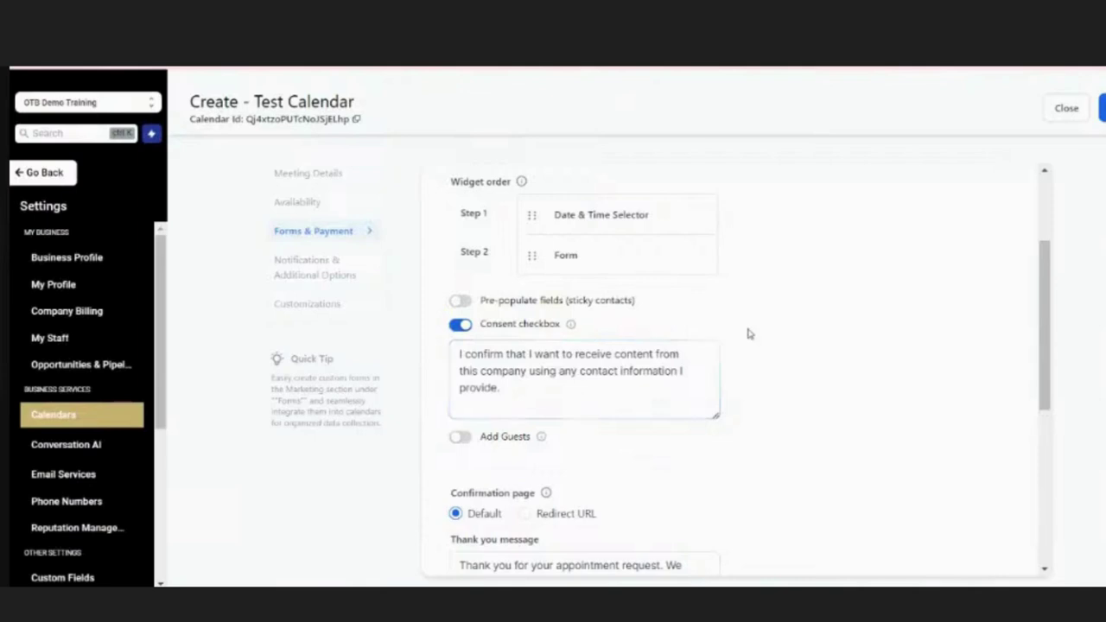
pyautogui.scroll(-1, 749, 333)
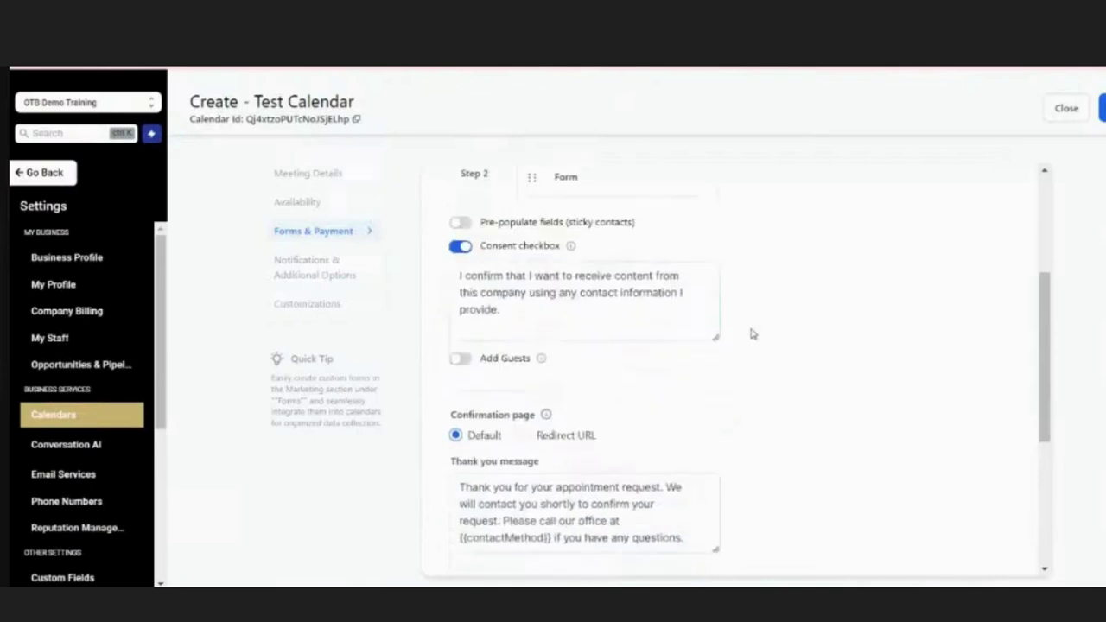
pyautogui.click(460, 358)
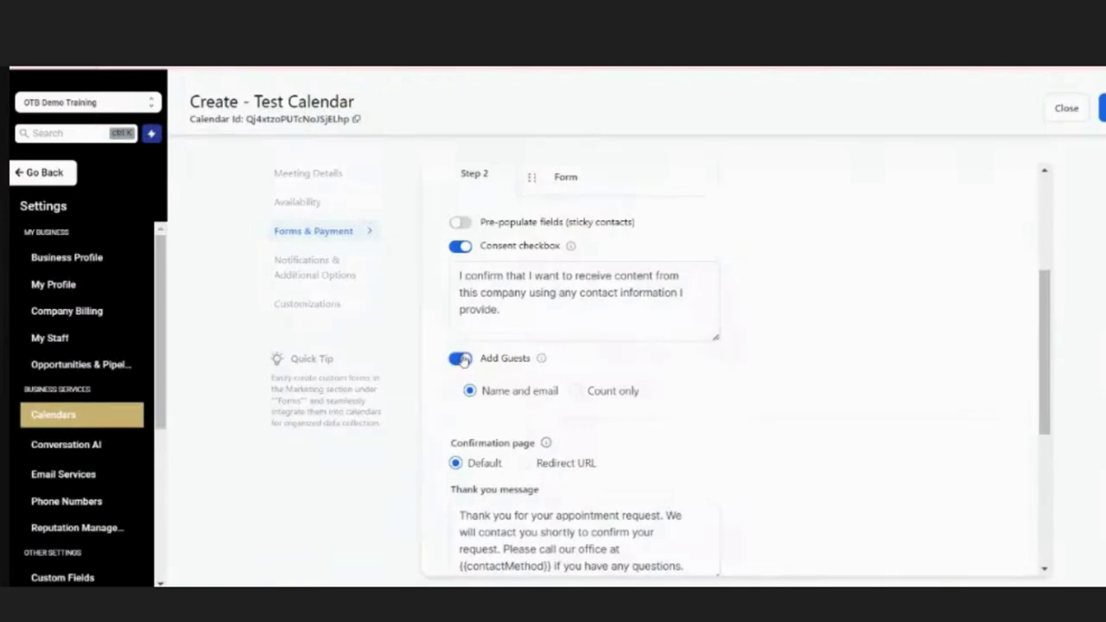
# - Switch the confirmation page to a redirect URL and return it to the default thank you message
pyautogui.scroll(-3, 590, 395)
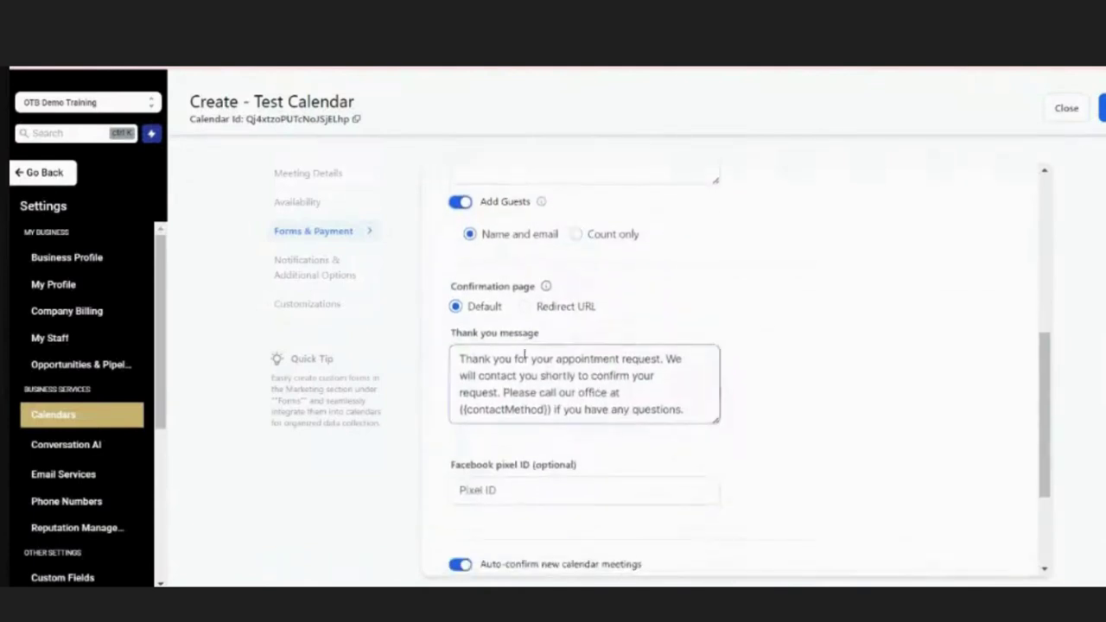
pyautogui.click(466, 370)
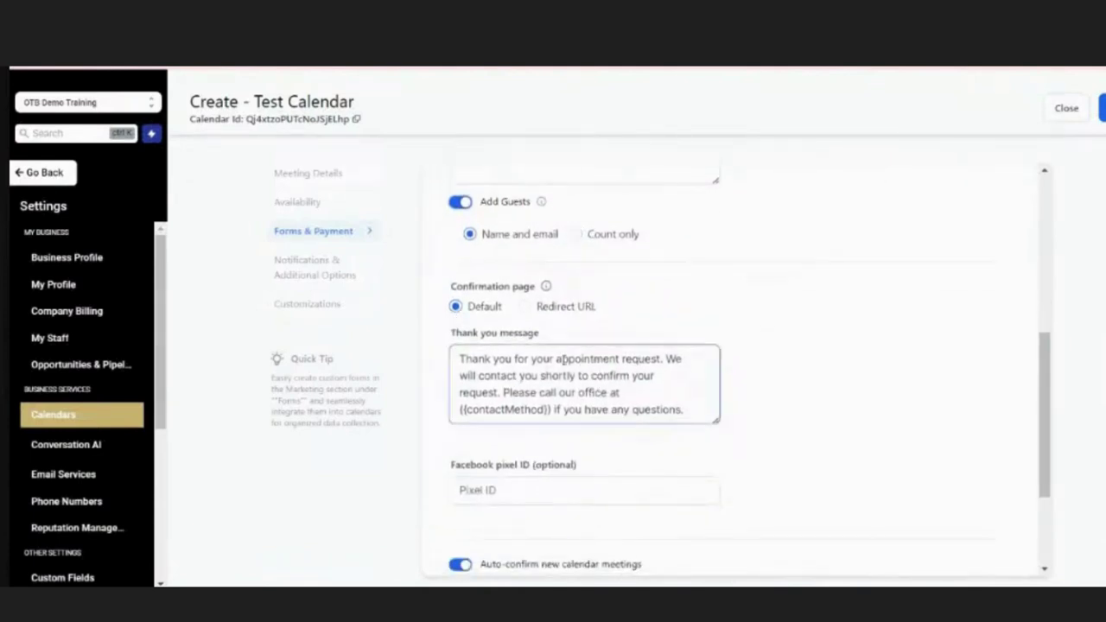
pyautogui.click(523, 308)
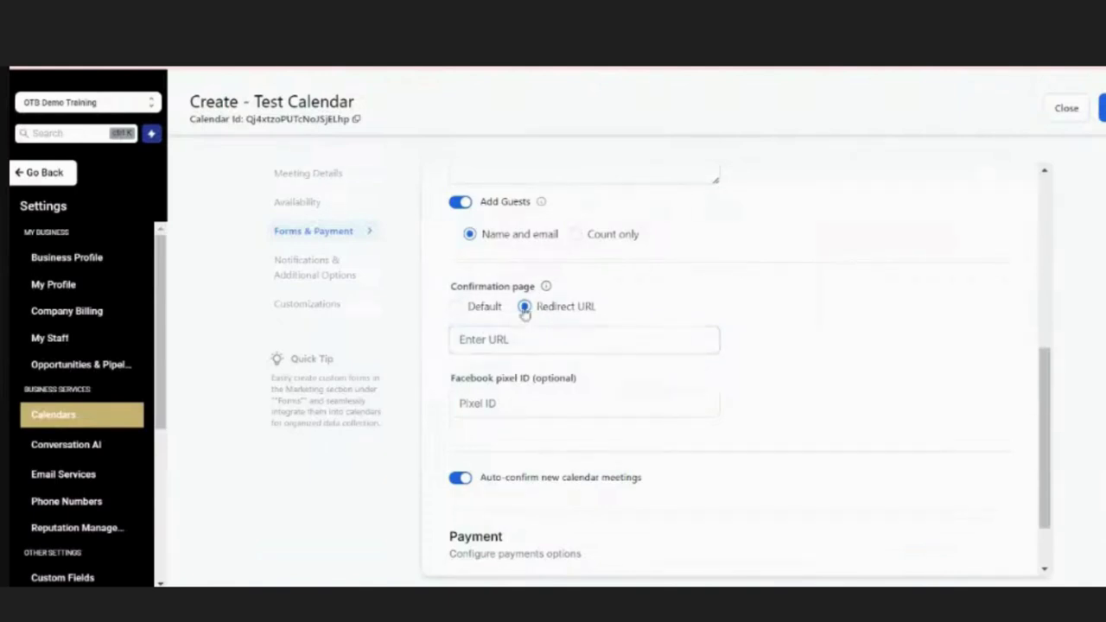
pyautogui.click(456, 307)
pyautogui.scroll(-1, 561, 313)
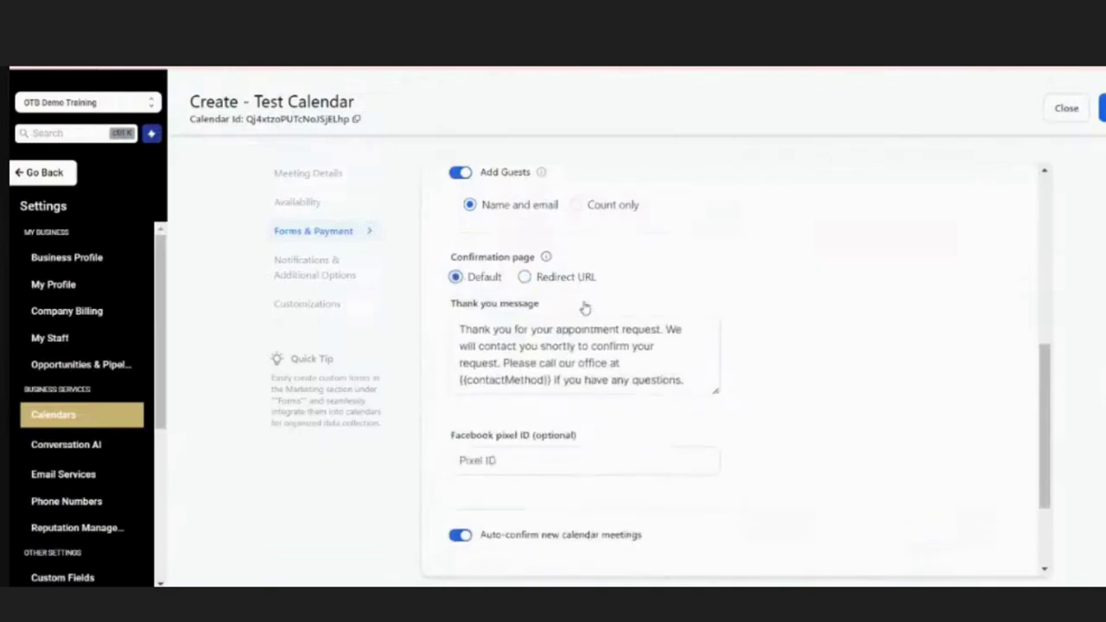
pyautogui.scroll(-1, 635, 262)
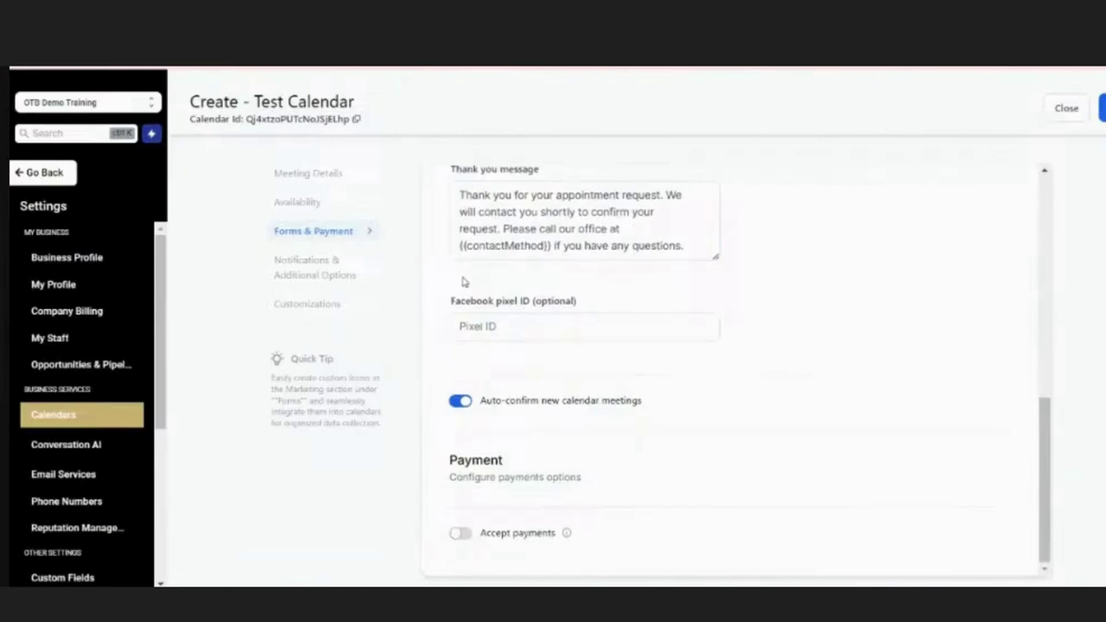
pyautogui.click(494, 325)
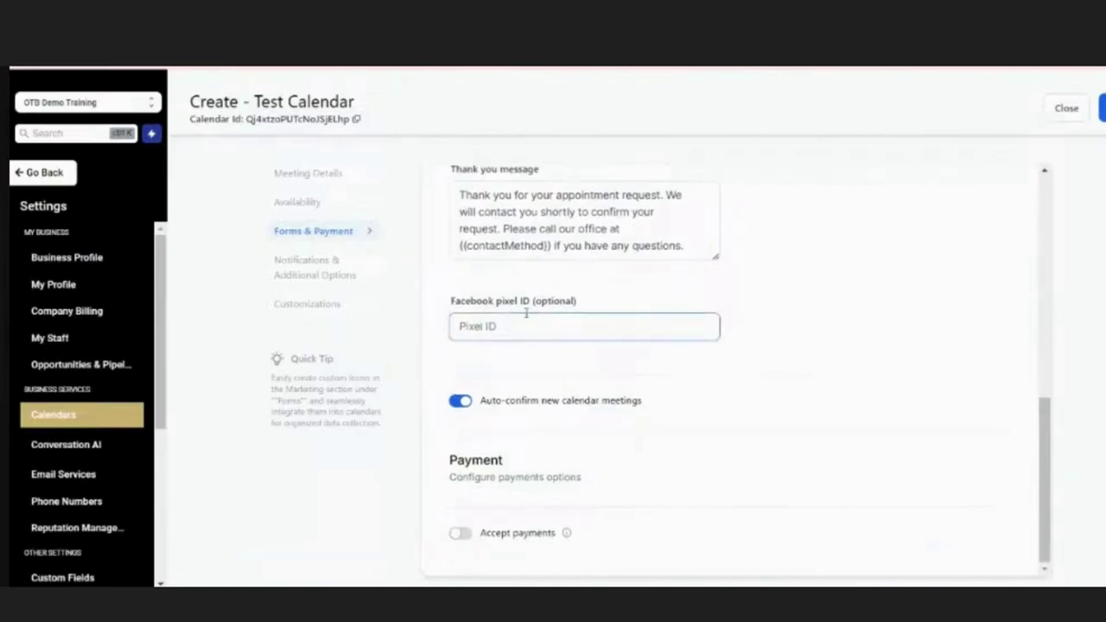
pyautogui.click(525, 309)
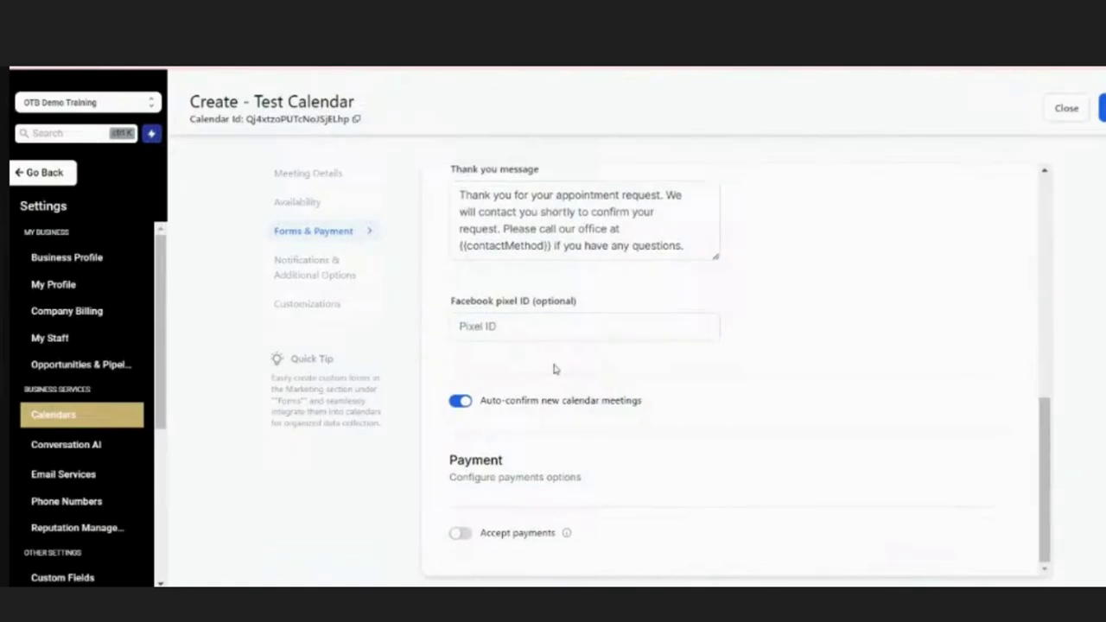
pyautogui.click(518, 336)
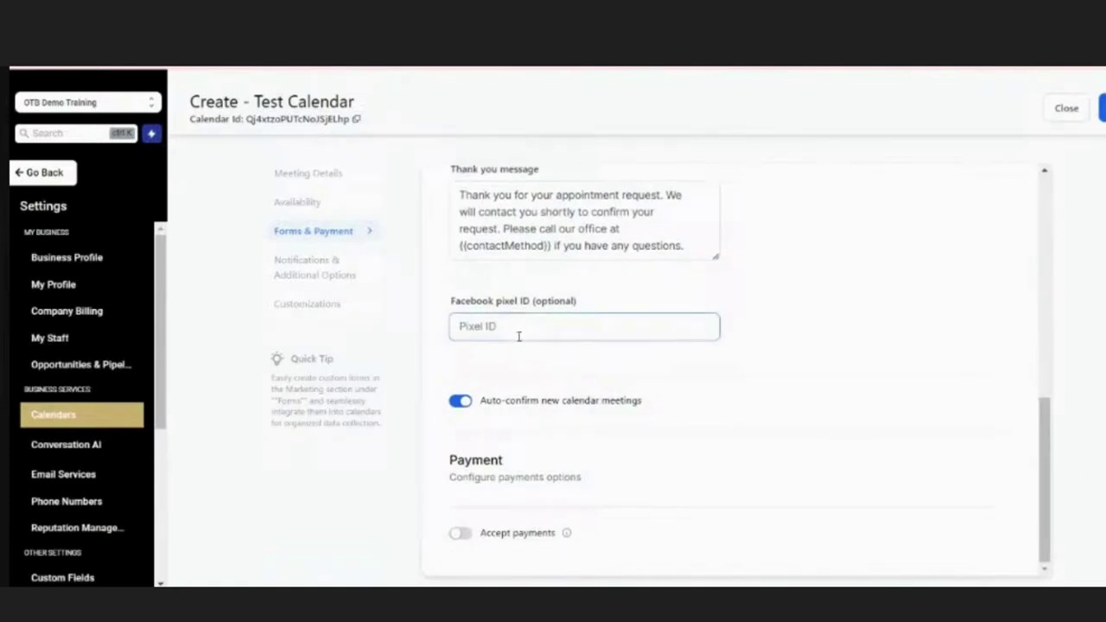
pyautogui.click(497, 360)
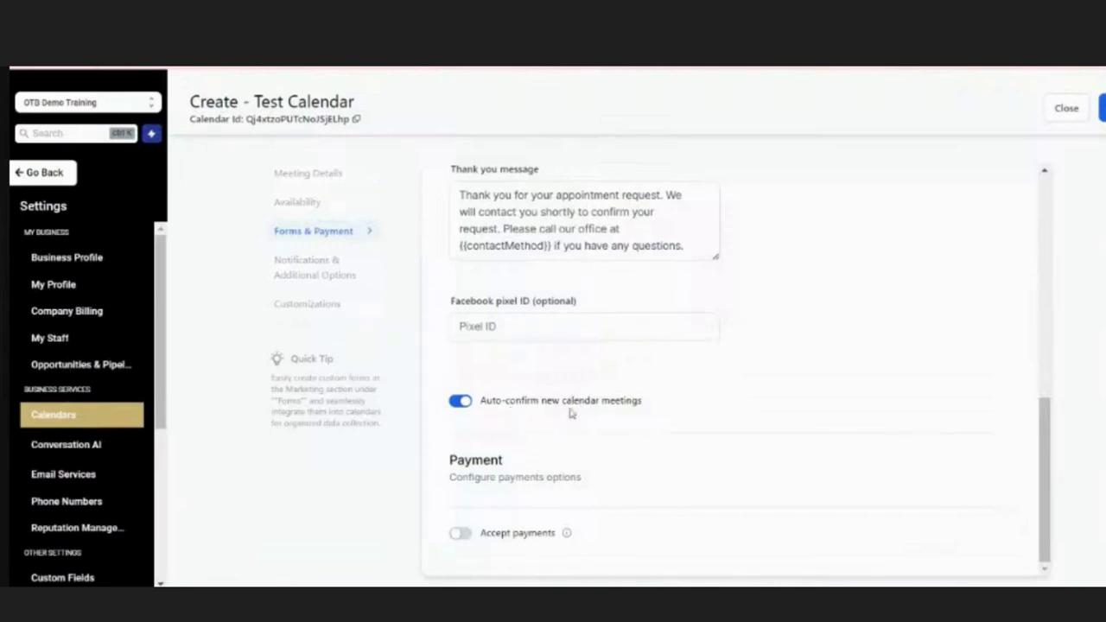
# - Turn on Accept payments for the calendar and show the payment amount and description options
pyautogui.click(461, 533)
pyautogui.scroll(-3, 656, 357)
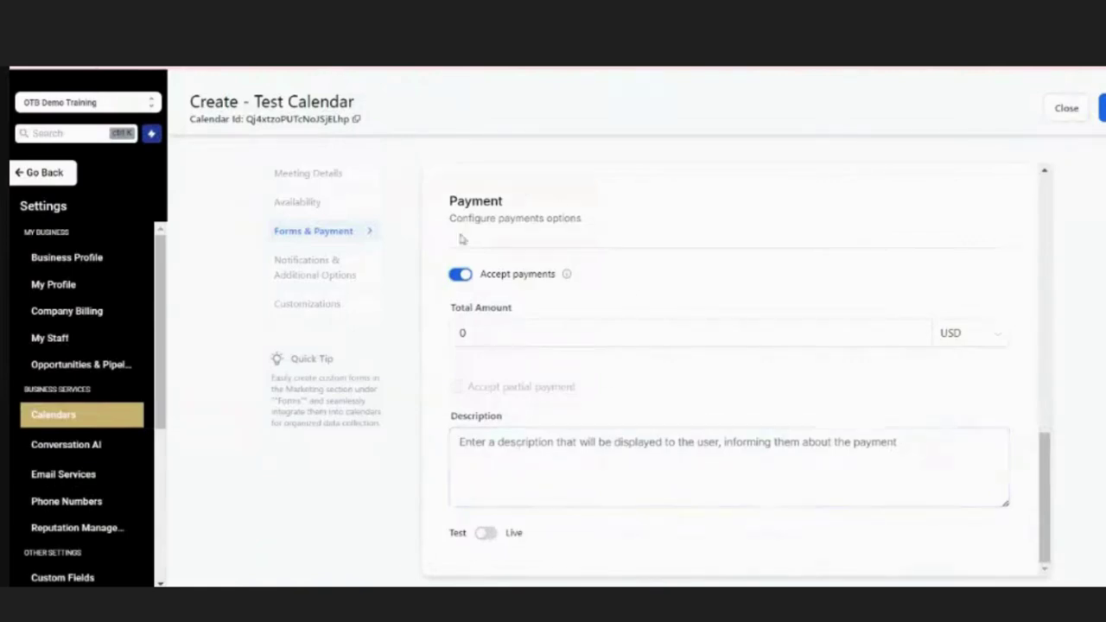
# - In the notifications and additional options, choose the contact, guest and assigned user as recipients of the acknowledgement email
pyautogui.click(337, 273)
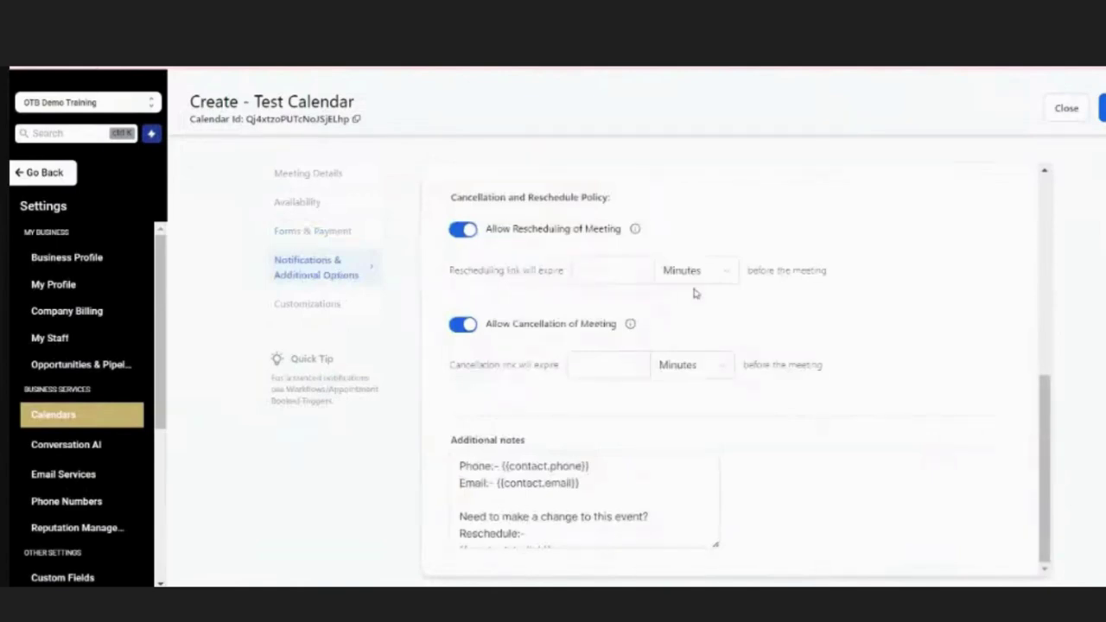
pyautogui.scroll(6, 707, 285)
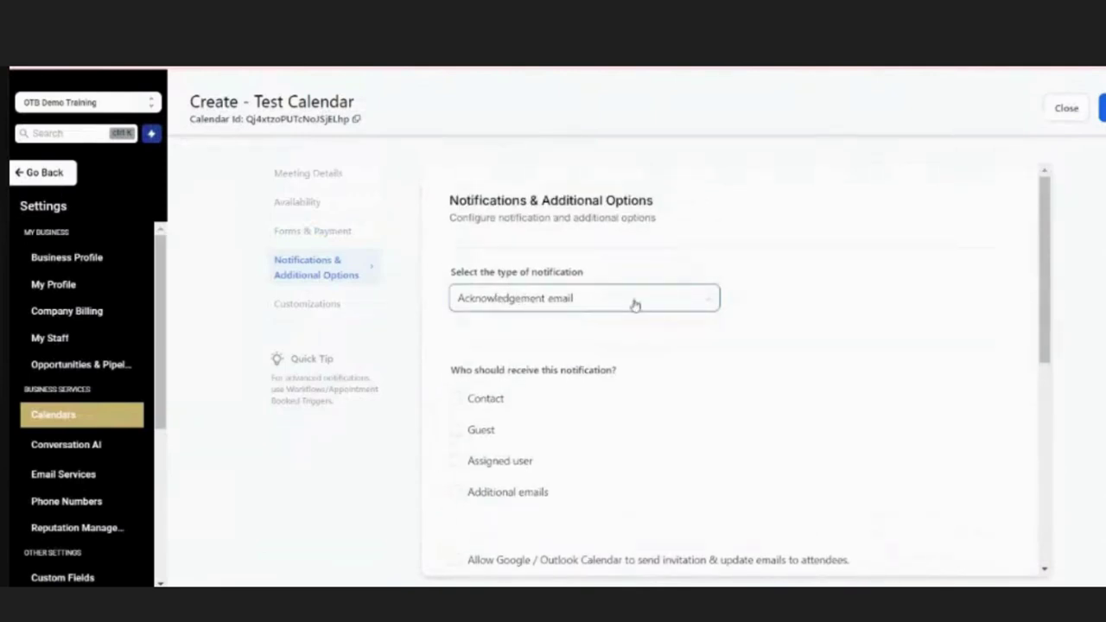
pyautogui.click(686, 300)
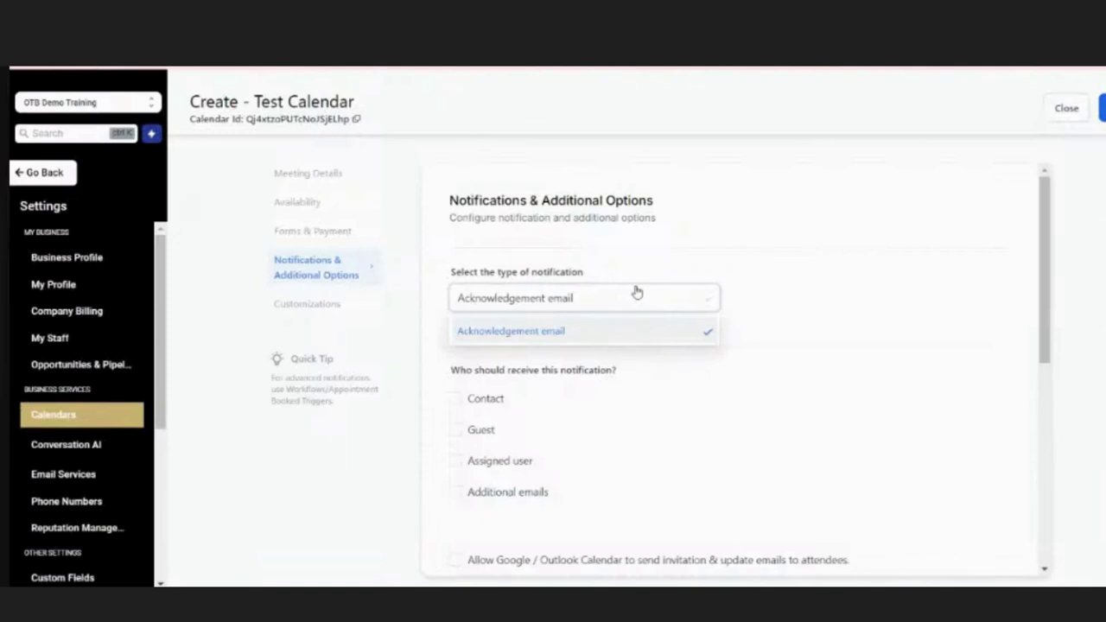
pyautogui.click(764, 257)
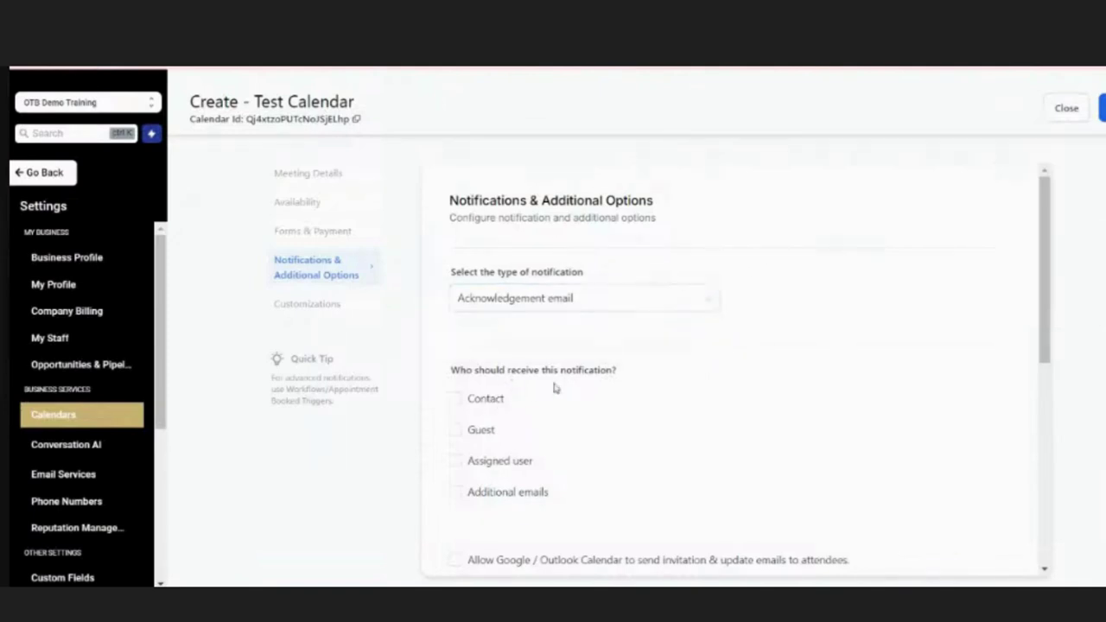
pyautogui.scroll(-3, 637, 390)
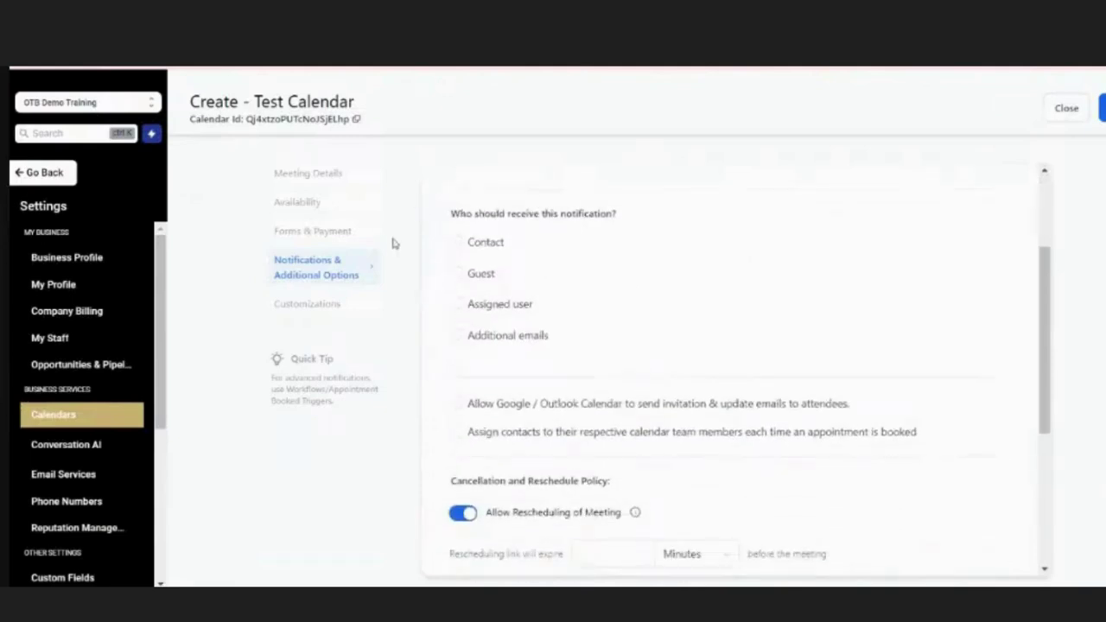
pyautogui.click(453, 304)
pyautogui.click(463, 245)
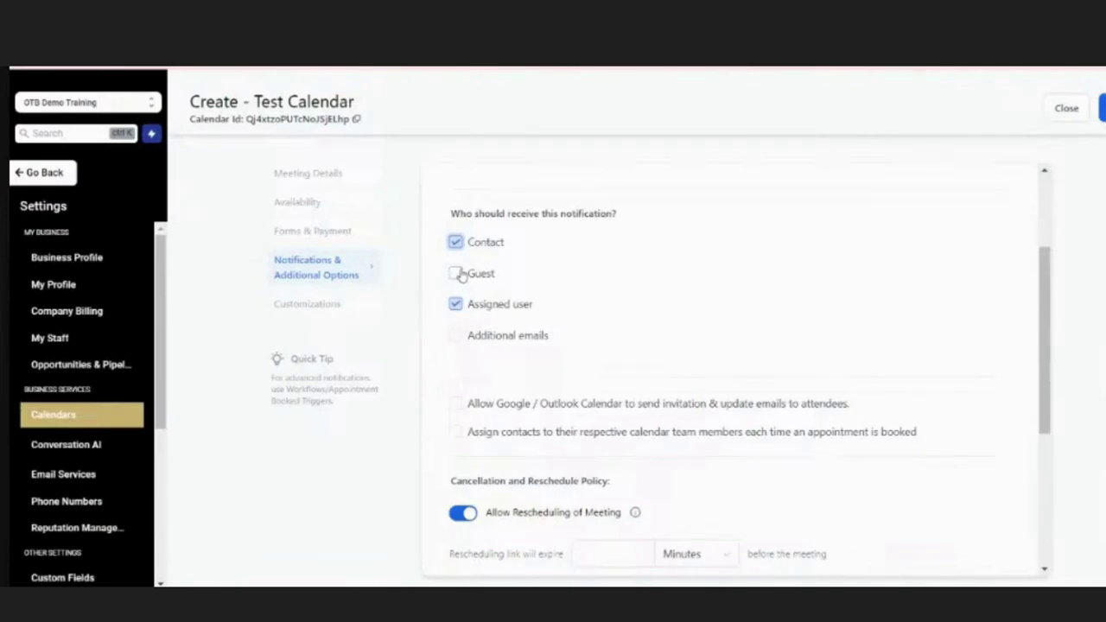
pyautogui.click(462, 275)
# - Assign contacts to their respective calendar team members on each booking, skipping contacts that already have an assigned user
pyautogui.scroll(-2, 726, 284)
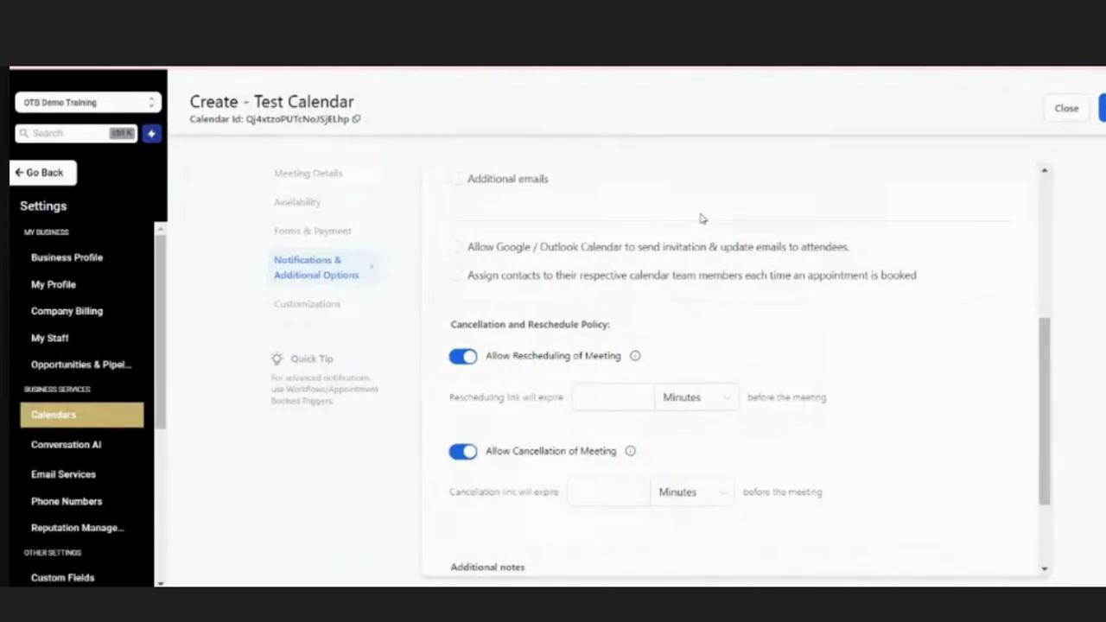
pyautogui.click(456, 248)
pyautogui.click(456, 248)
pyautogui.click(454, 274)
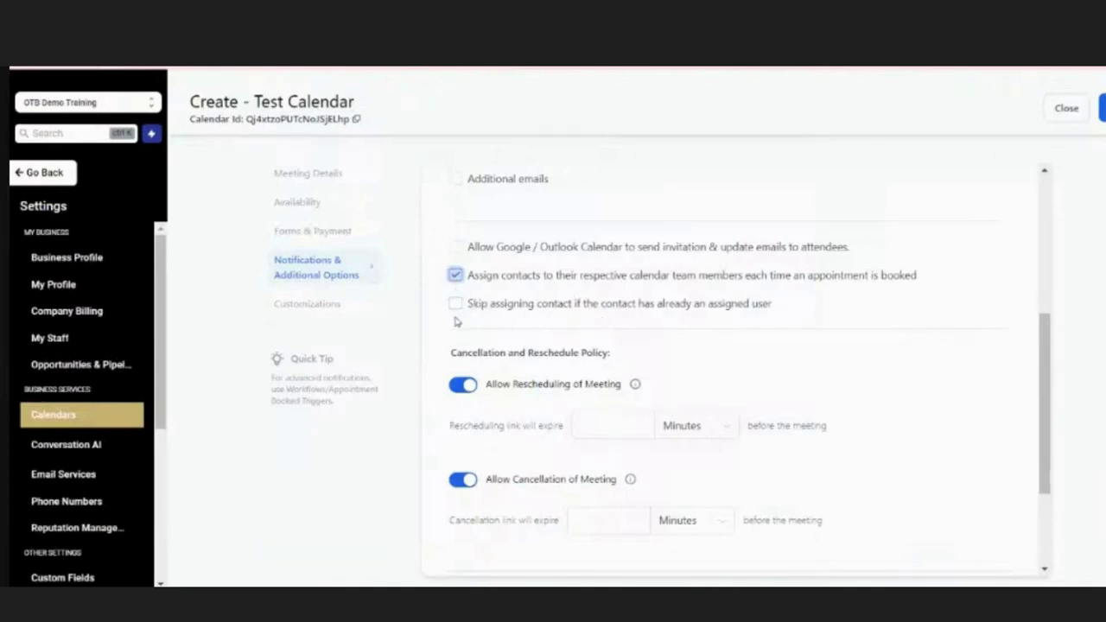
pyautogui.click(455, 304)
# - In the cancellation and reschedule policy, make both the rescheduling and cancellation links expire 60 minutes before the meeting
pyautogui.scroll(-2, 562, 250)
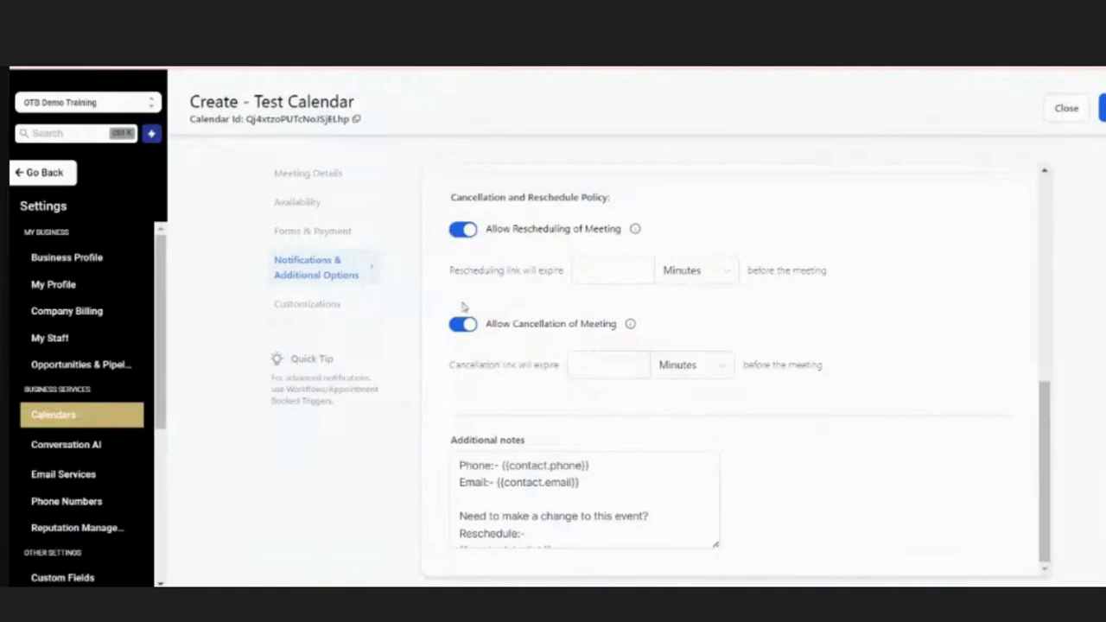
pyautogui.click(613, 268)
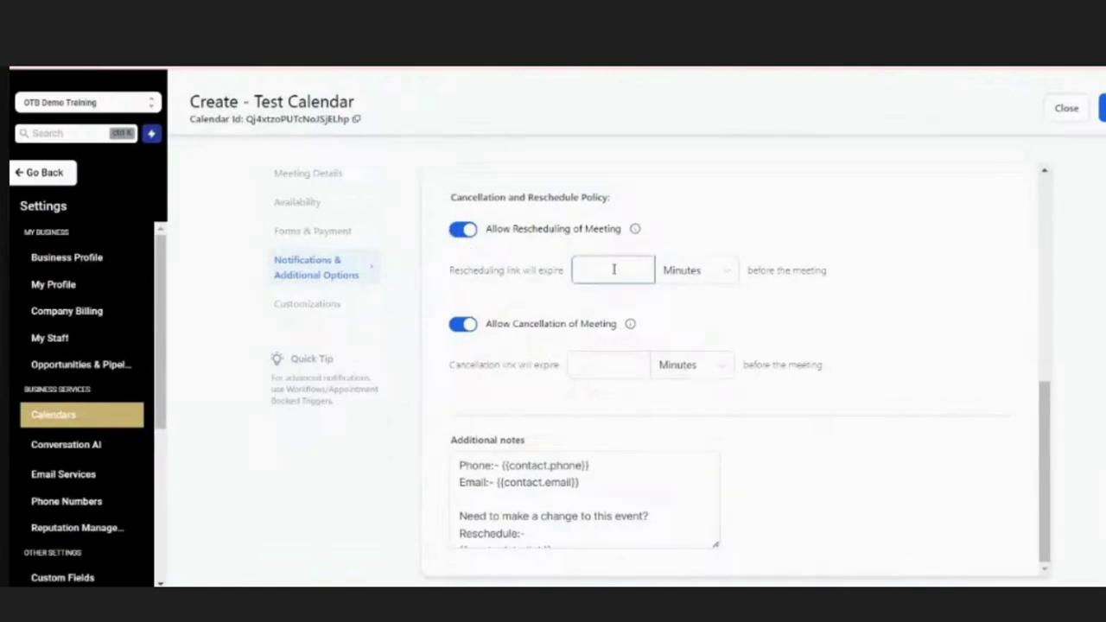
pyautogui.write('60')
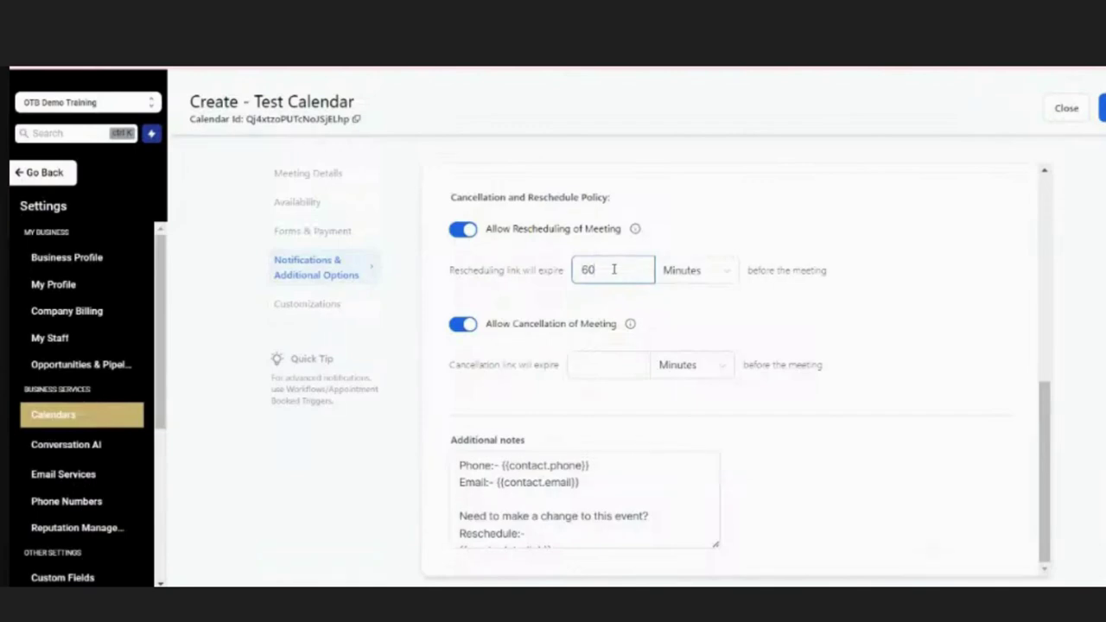
pyautogui.click(607, 362)
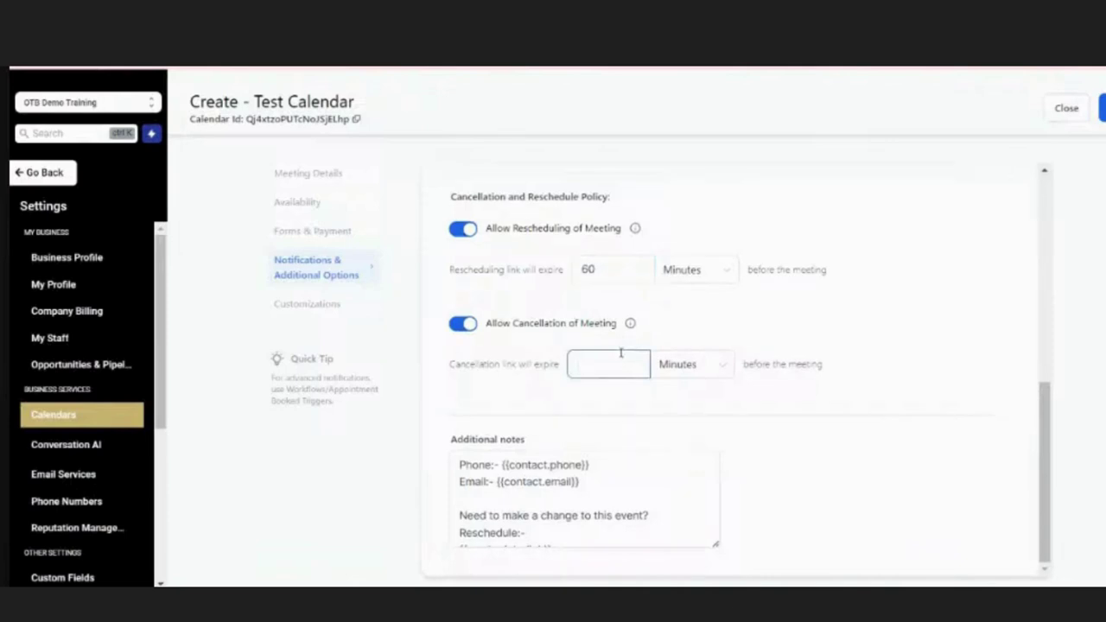
pyautogui.write('60')
pyautogui.moveTo(601, 361); pyautogui.dragTo(570, 365)
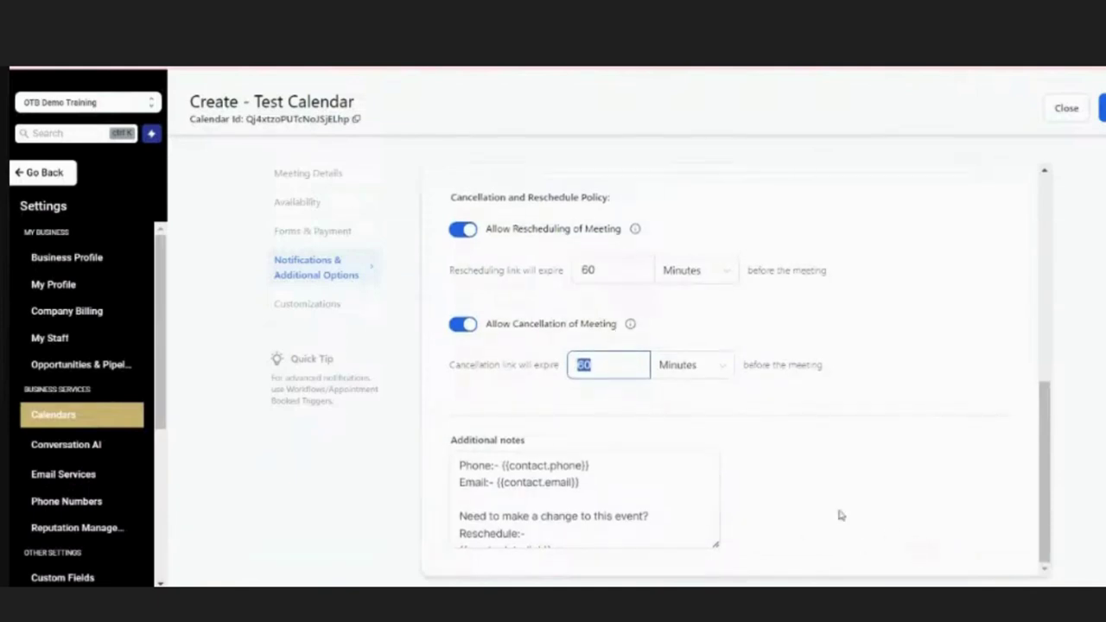
# - Read through the additional notes template, including its contact details and its reschedule and cancellation links
pyautogui.scroll(-2, 623, 470)
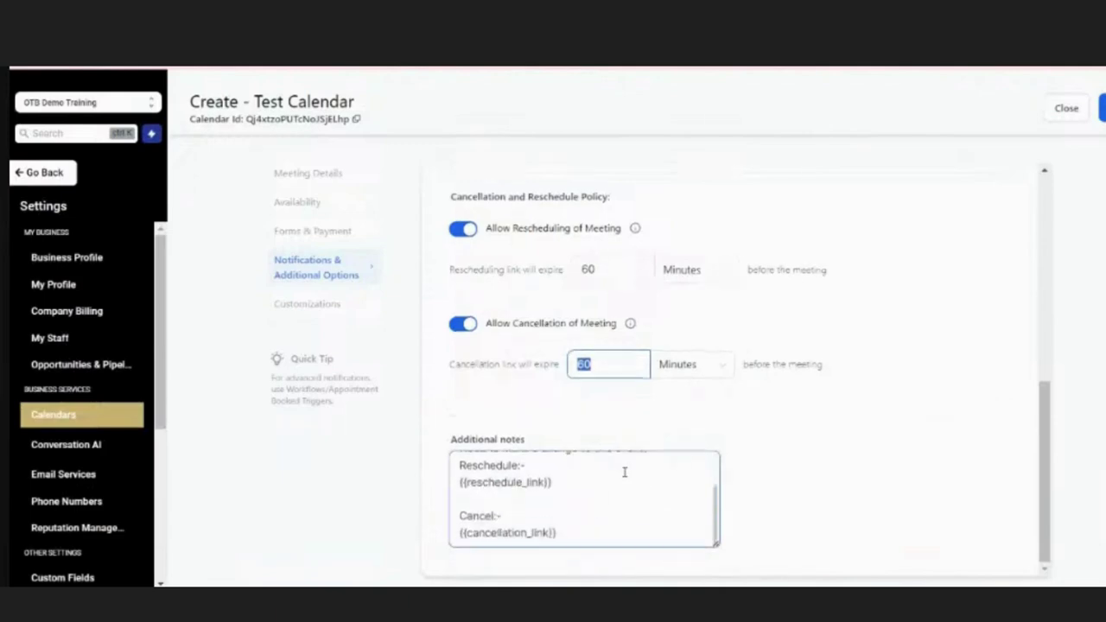
pyautogui.scroll(2, 624, 472)
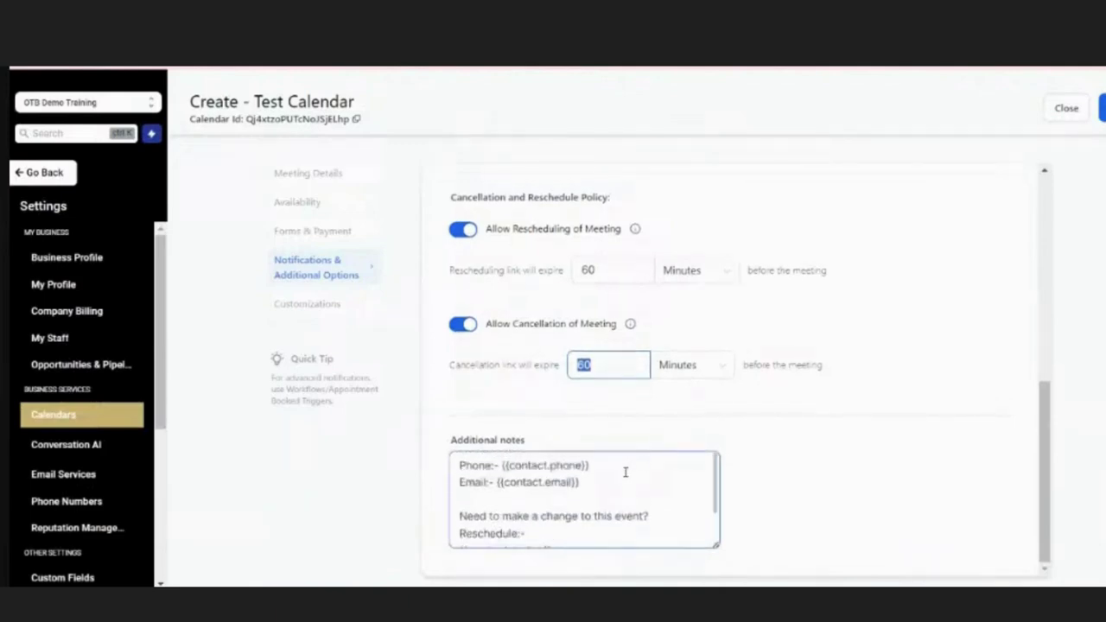
pyautogui.scroll(-2, 624, 472)
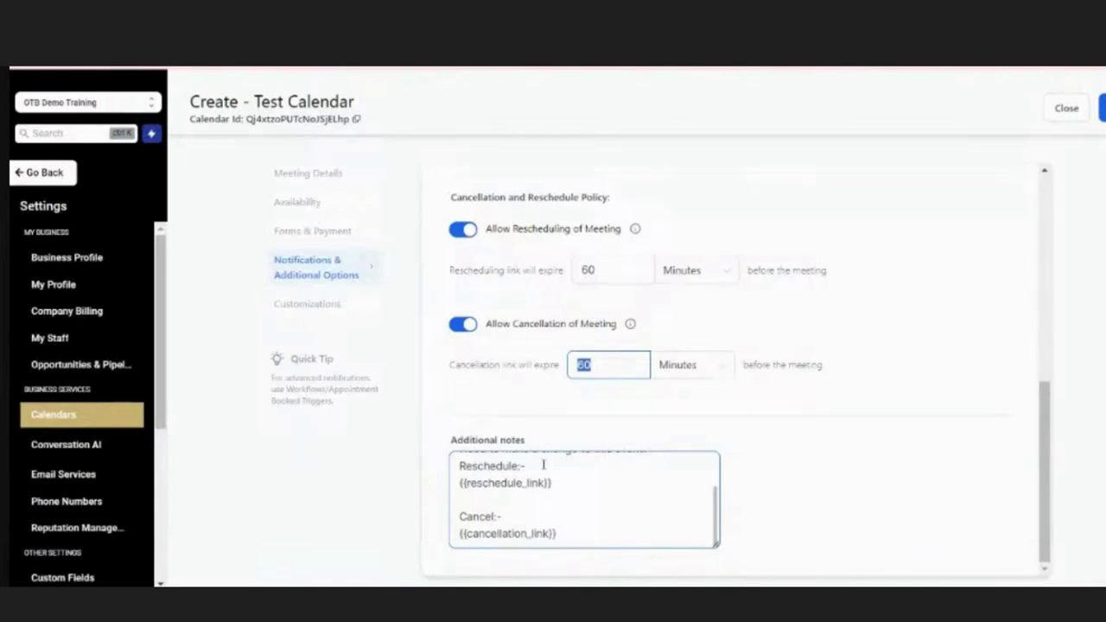
# - In the calendar's customizations, set the widget's primary color to near-black #0A0A0AFF
pyautogui.click(335, 302)
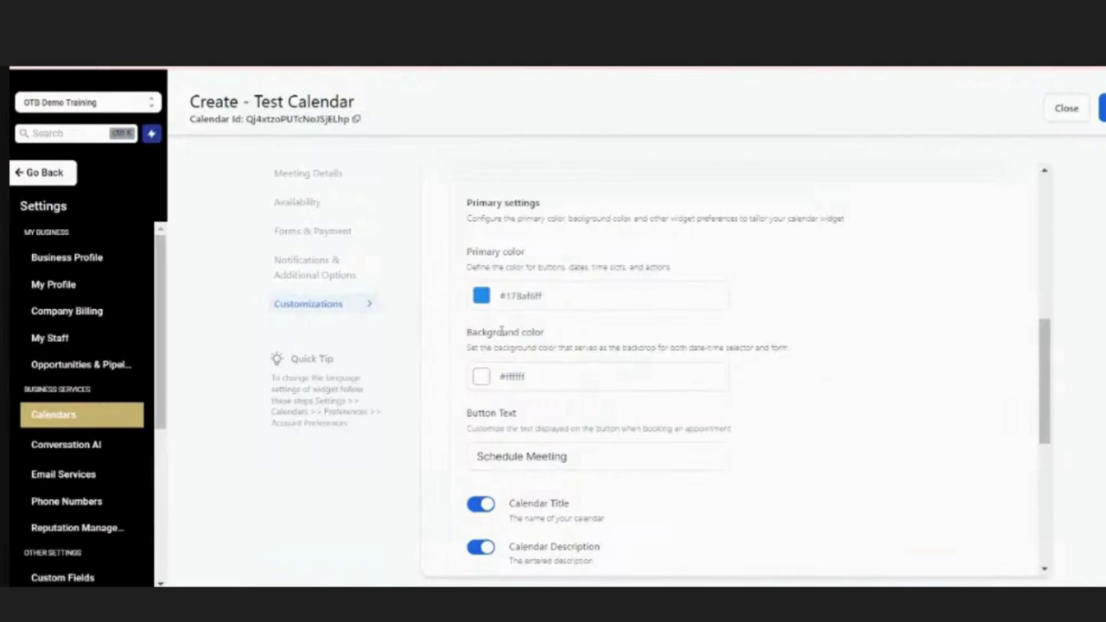
pyautogui.click(481, 296)
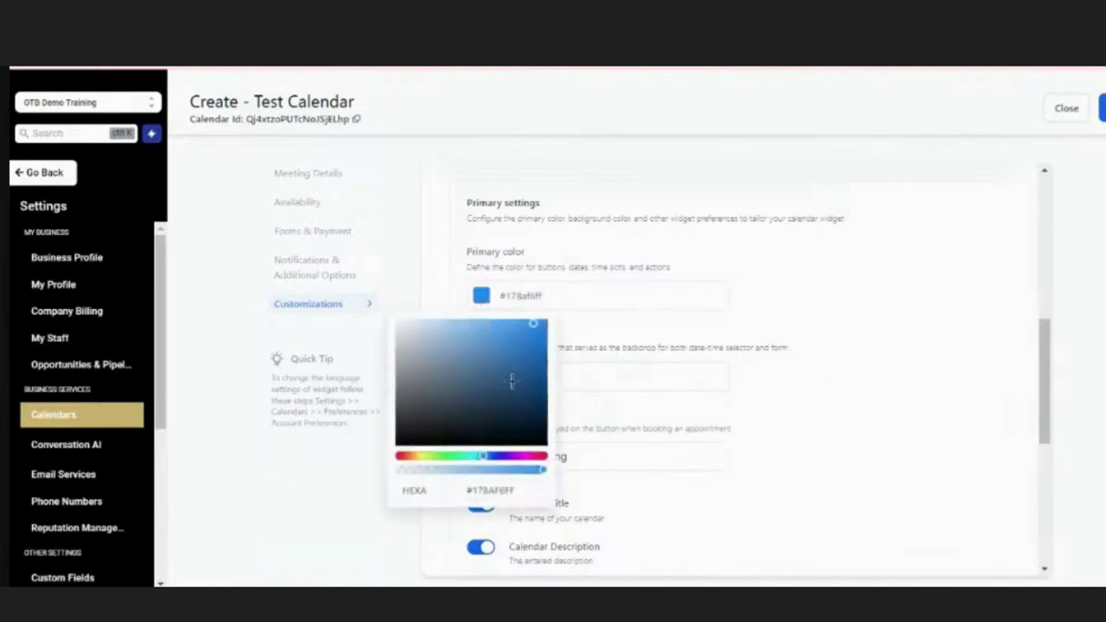
pyautogui.click(402, 440)
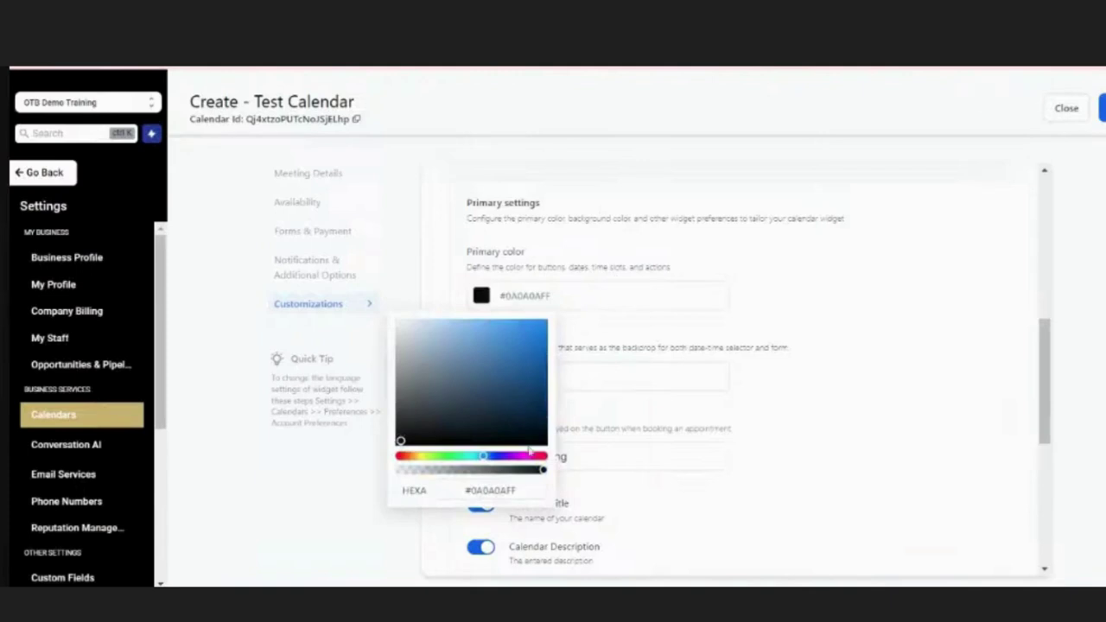
pyautogui.click(627, 296)
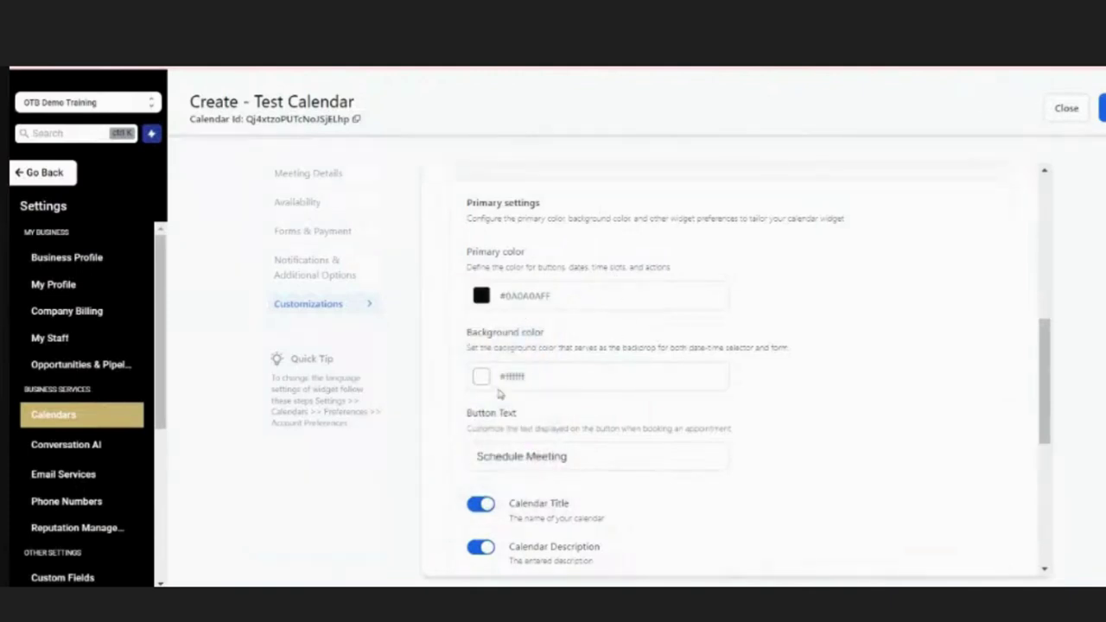
# - Toggle the widget's Calendar Title display off and back on, and view the custom code and staff selection options
pyautogui.scroll(-3, 573, 352)
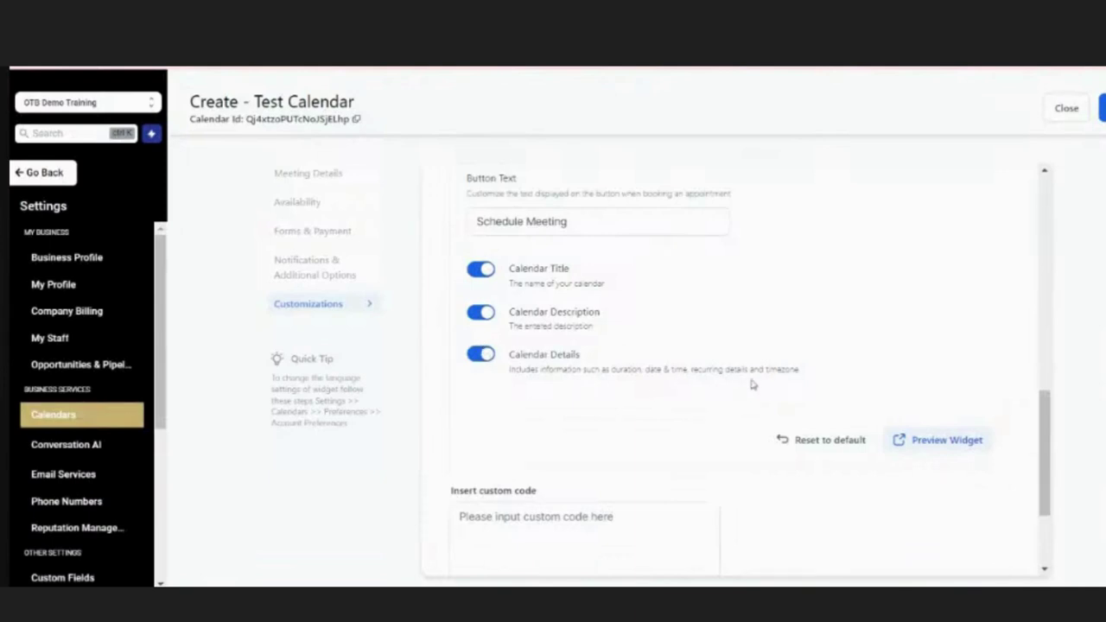
pyautogui.click(478, 266)
pyautogui.click(484, 271)
pyautogui.scroll(-2, 803, 278)
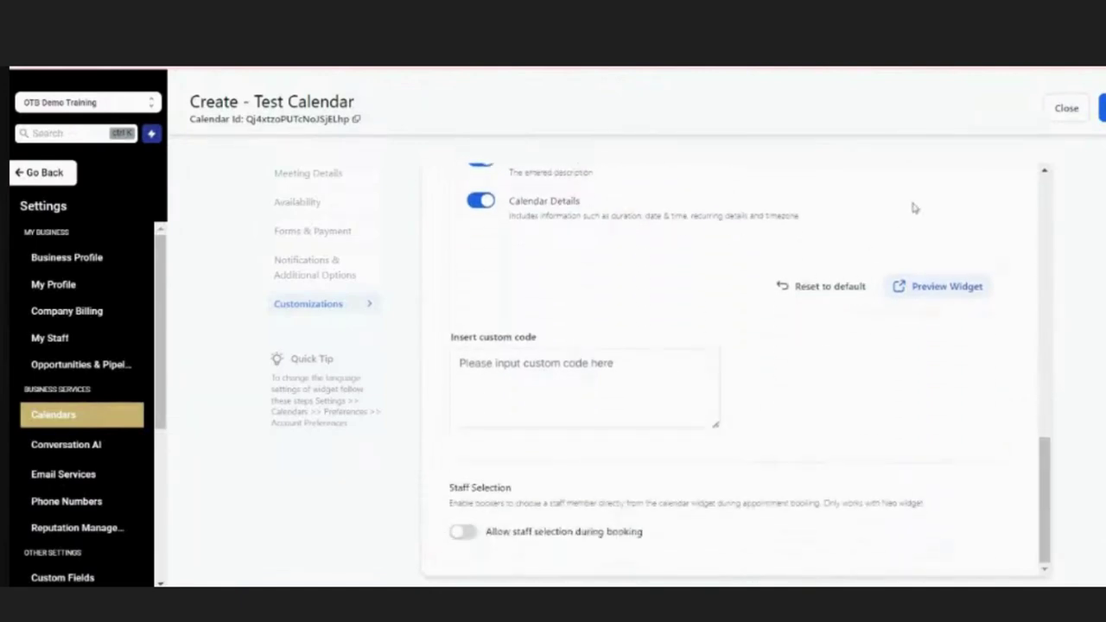
# - Save the configured Test Calendar and reopen it for editing from the calendar list
pyautogui.click(1097, 108)
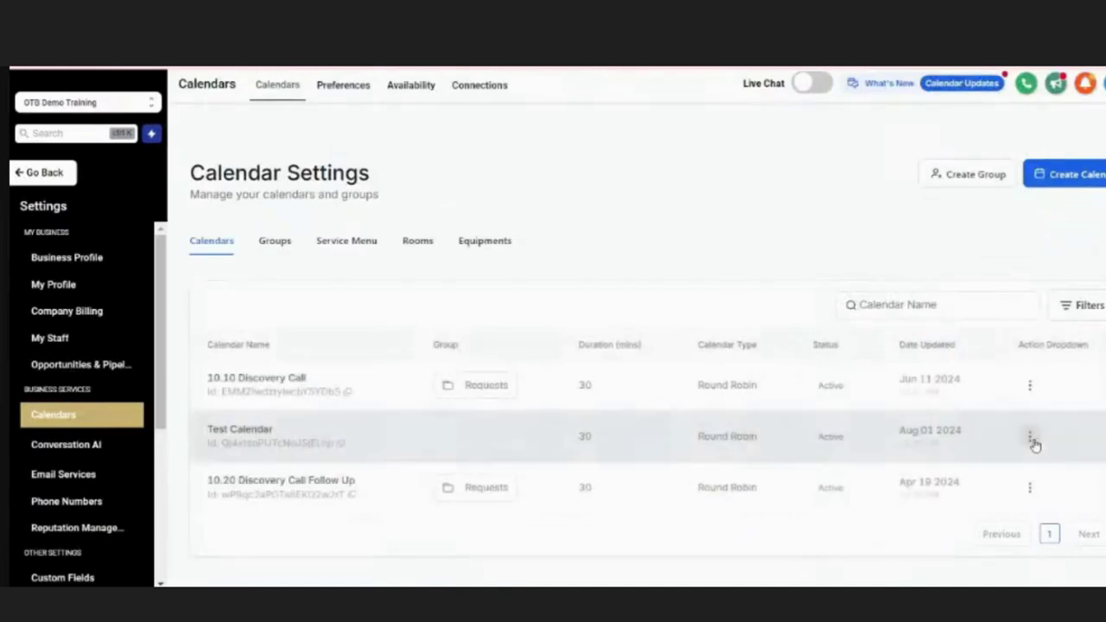
pyautogui.click(1031, 438)
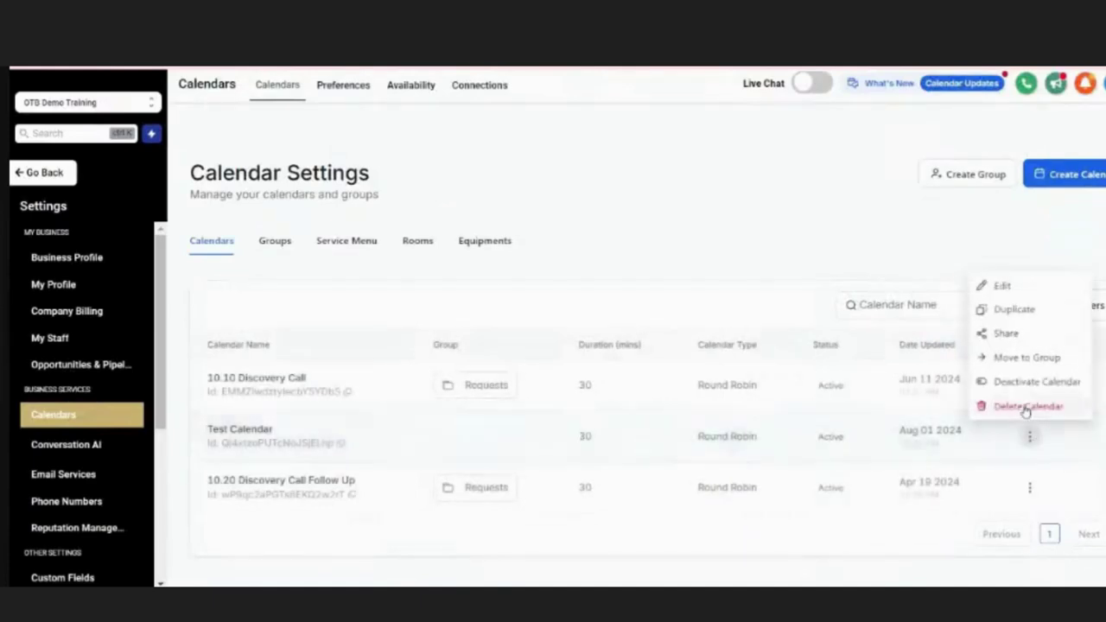
pyautogui.click(1002, 286)
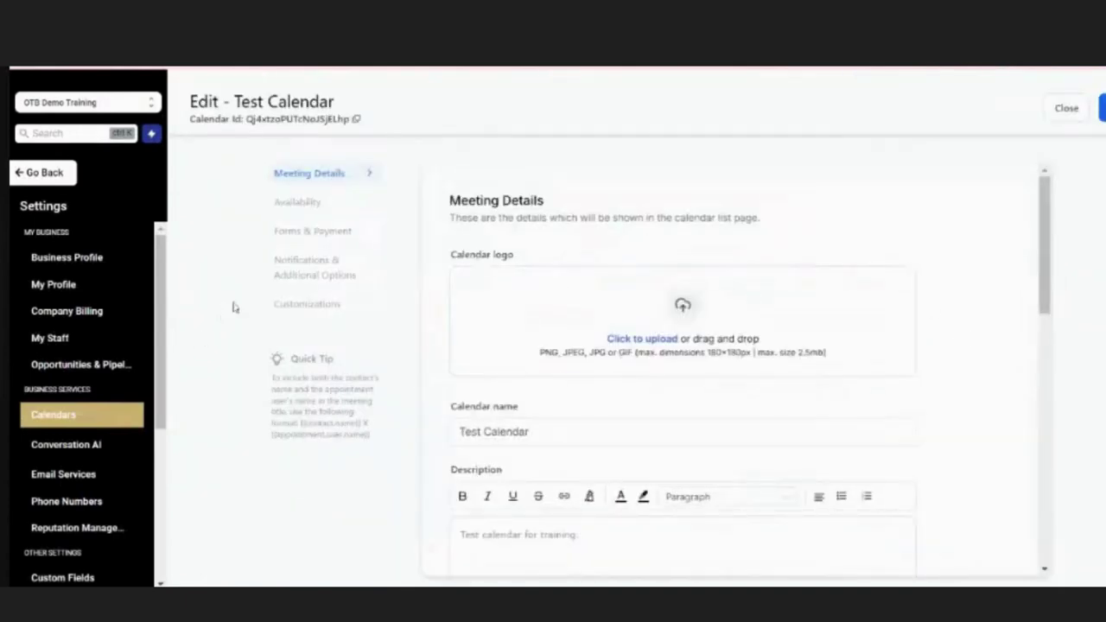
# - Preview the customized booking widget of Test Calendar and check the September 2024 slots and time zone selector
pyautogui.click(281, 310)
pyautogui.scroll(-5, 930, 388)
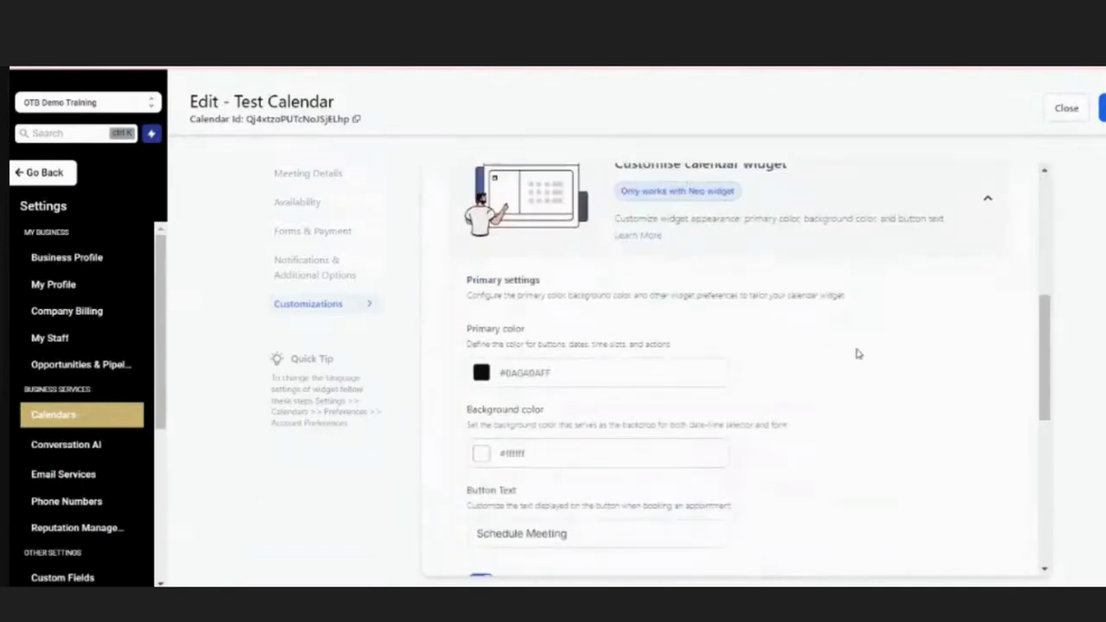
pyautogui.scroll(-2, 857, 348)
pyautogui.scroll(-3, 863, 355)
pyautogui.click(947, 360)
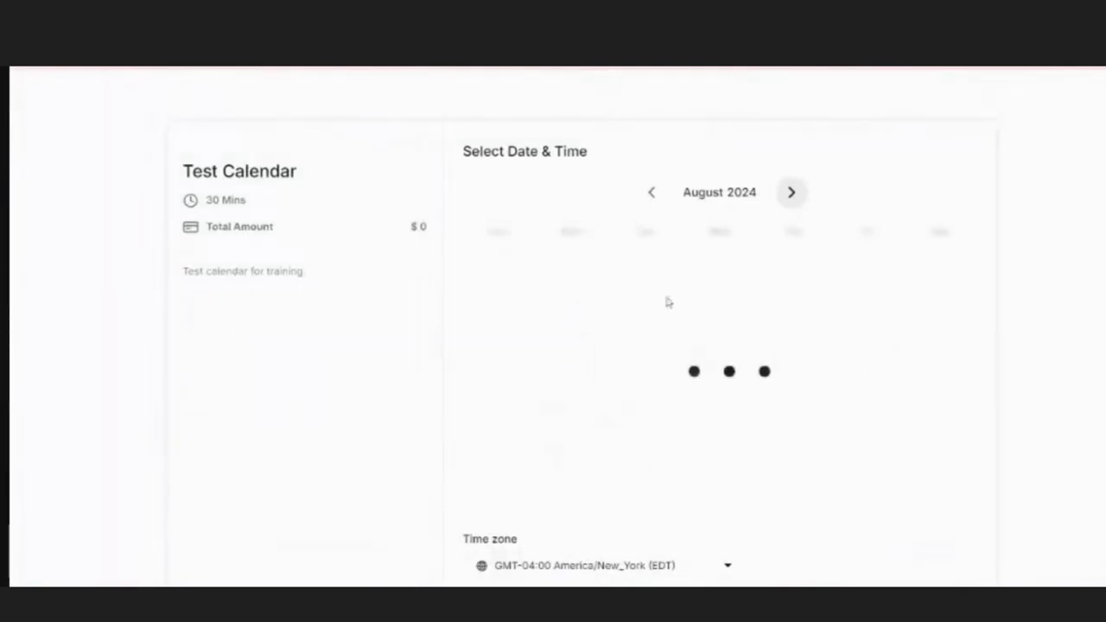
pyautogui.click(791, 194)
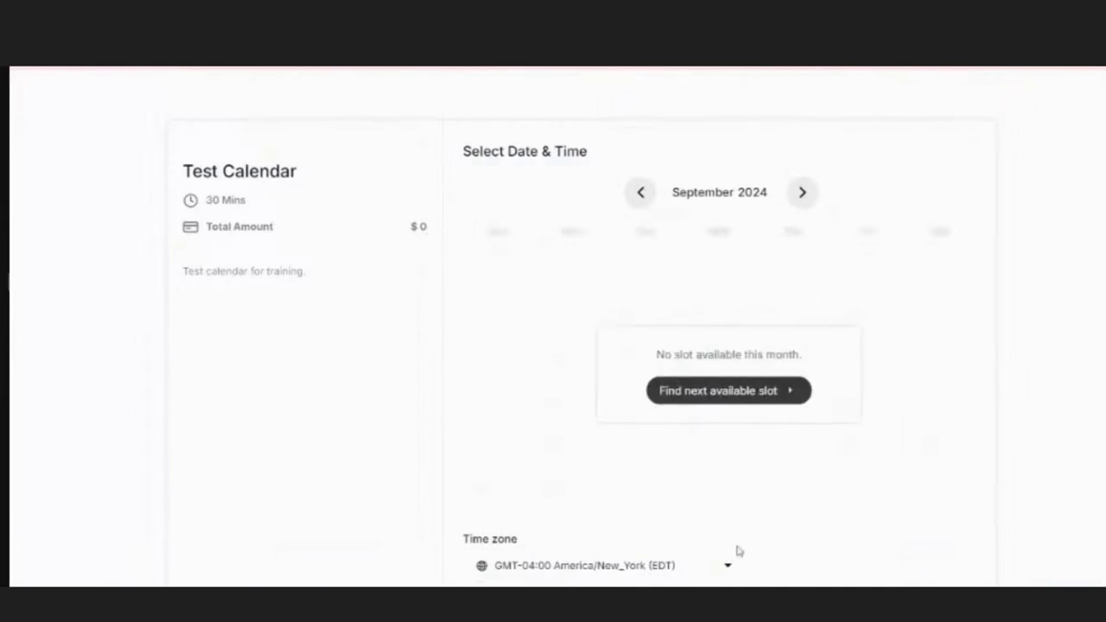
pyautogui.scroll(-1, 726, 355)
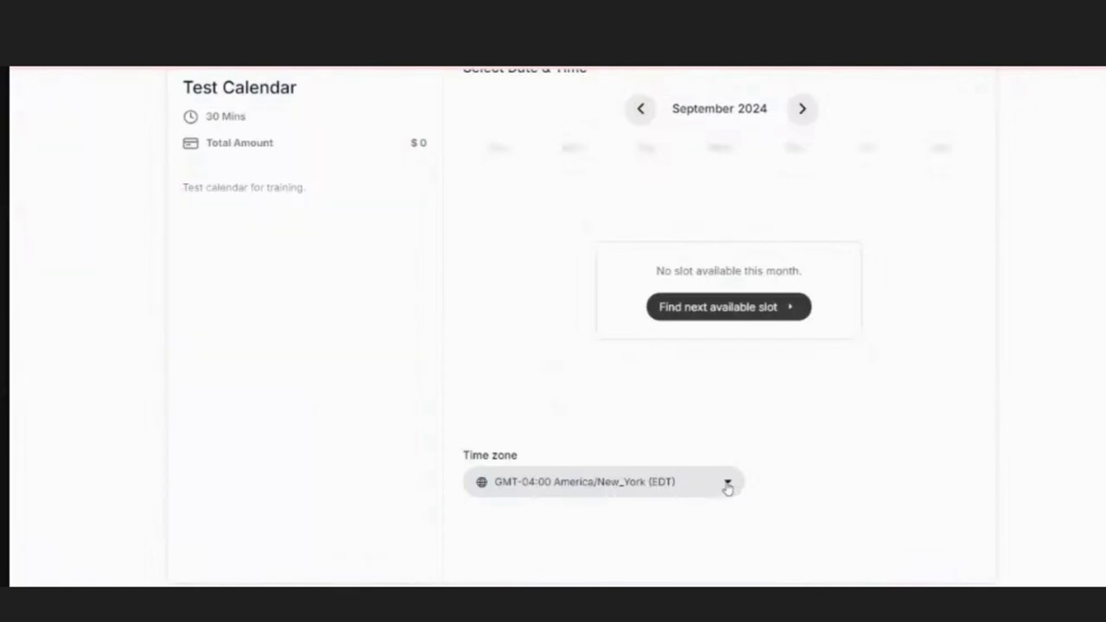
pyautogui.scroll(2, 716, 239)
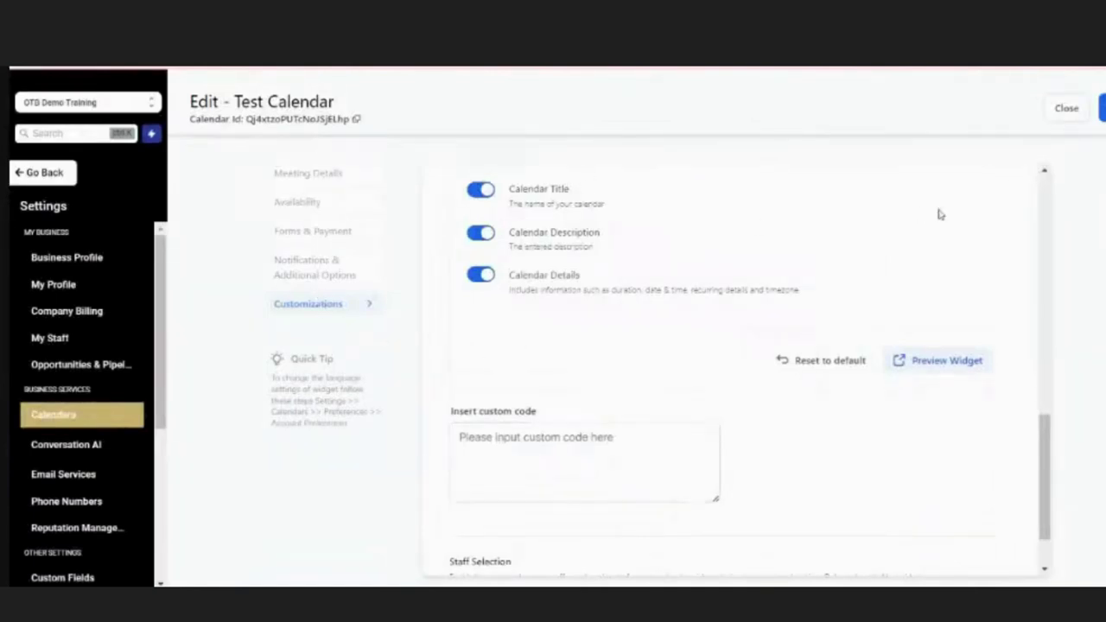
# - Close the Test Calendar editor and deactivate that calendar
pyautogui.click(1065, 109)
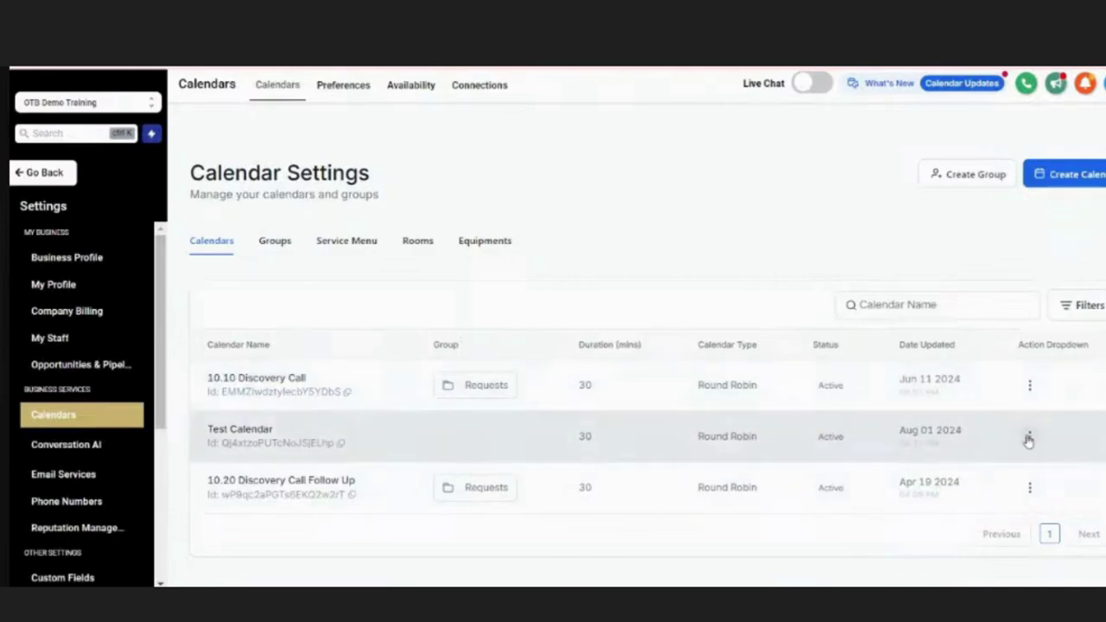
pyautogui.click(1029, 436)
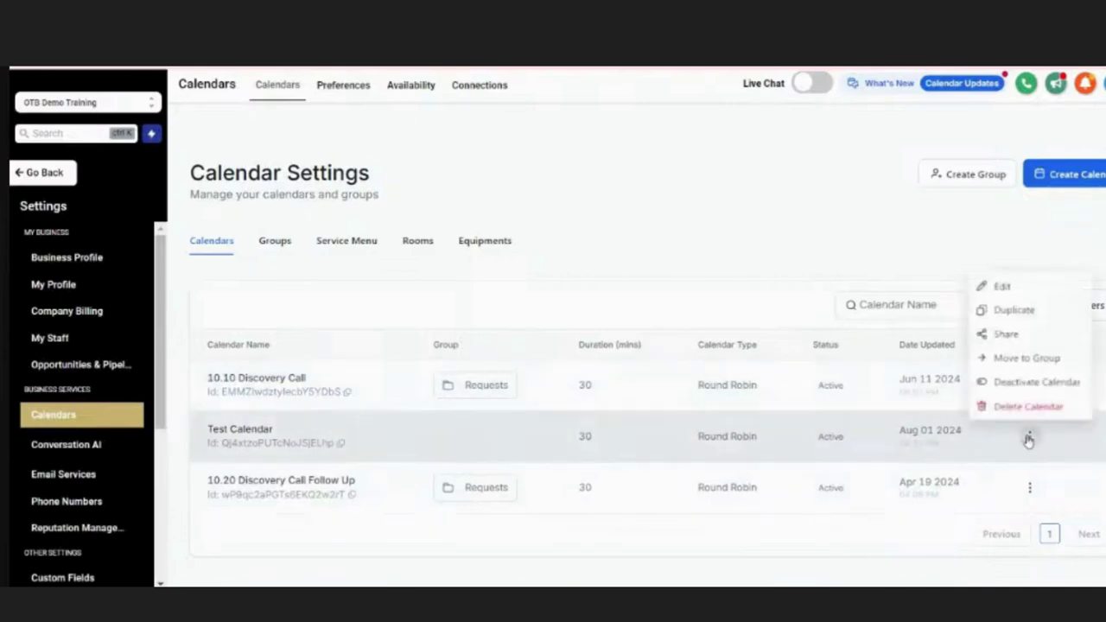
pyautogui.click(1035, 383)
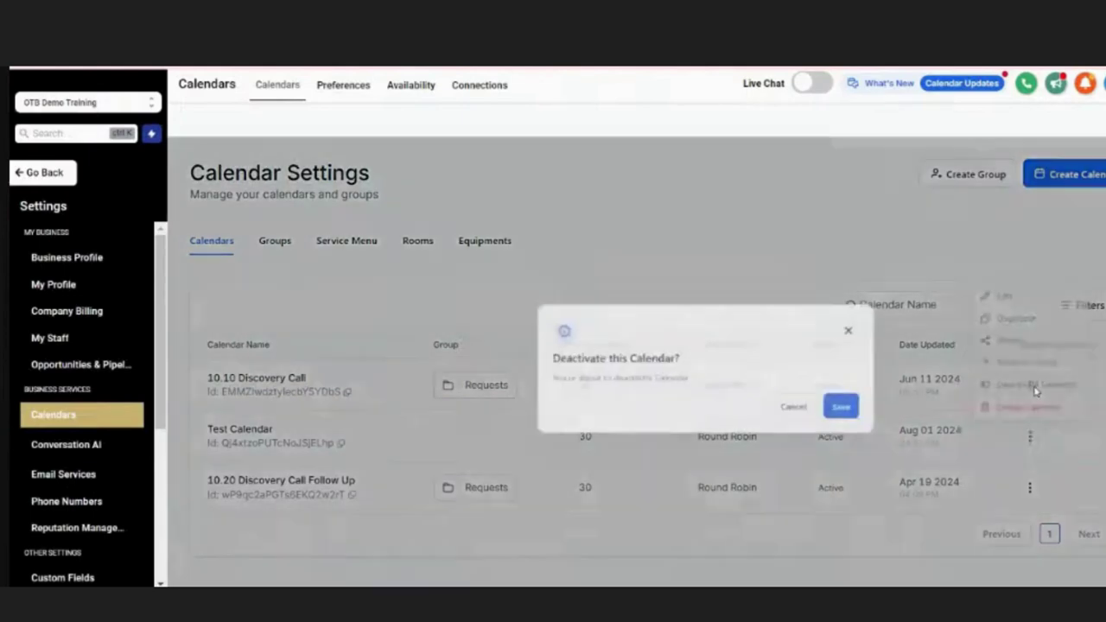
pyautogui.click(819, 410)
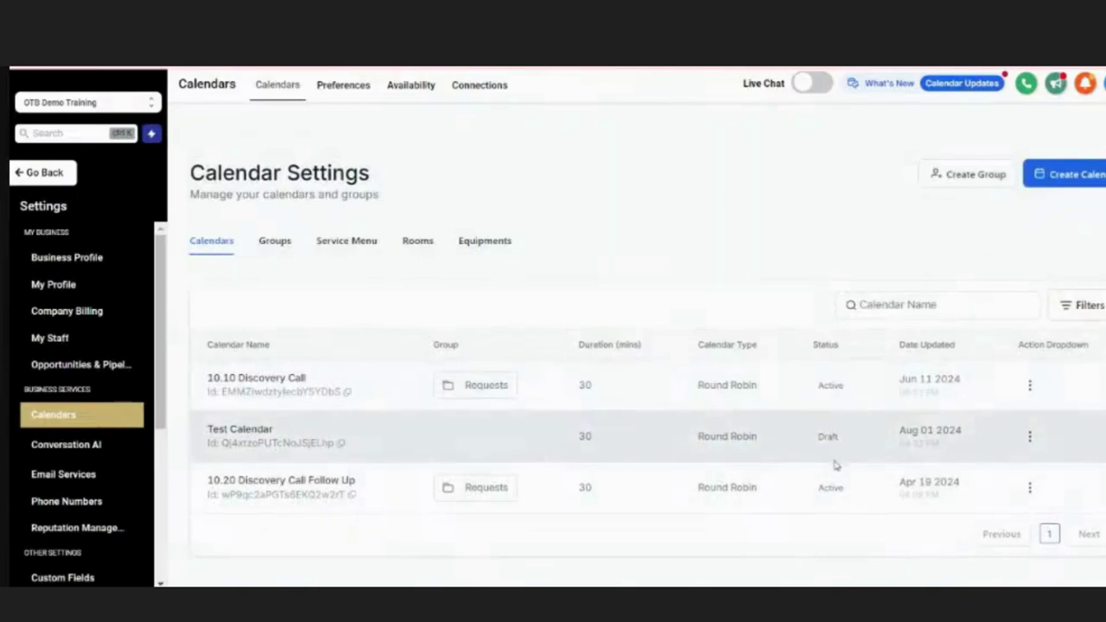
# - View Test Calendar's sharing options: the scheduling link, one-time link and embed code
pyautogui.click(1029, 438)
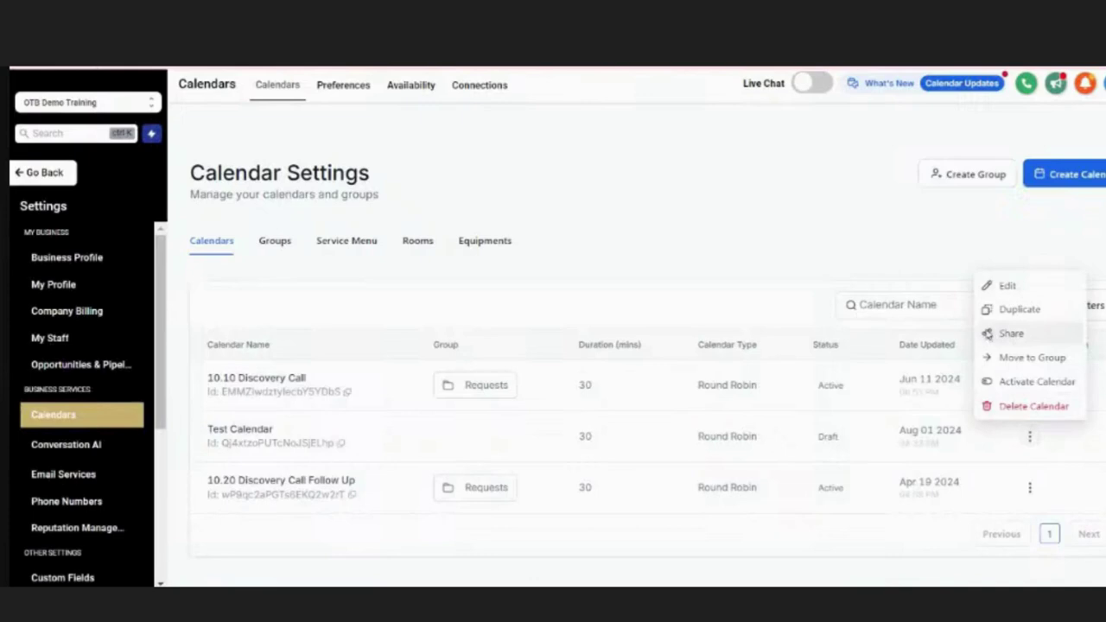
pyautogui.click(1009, 334)
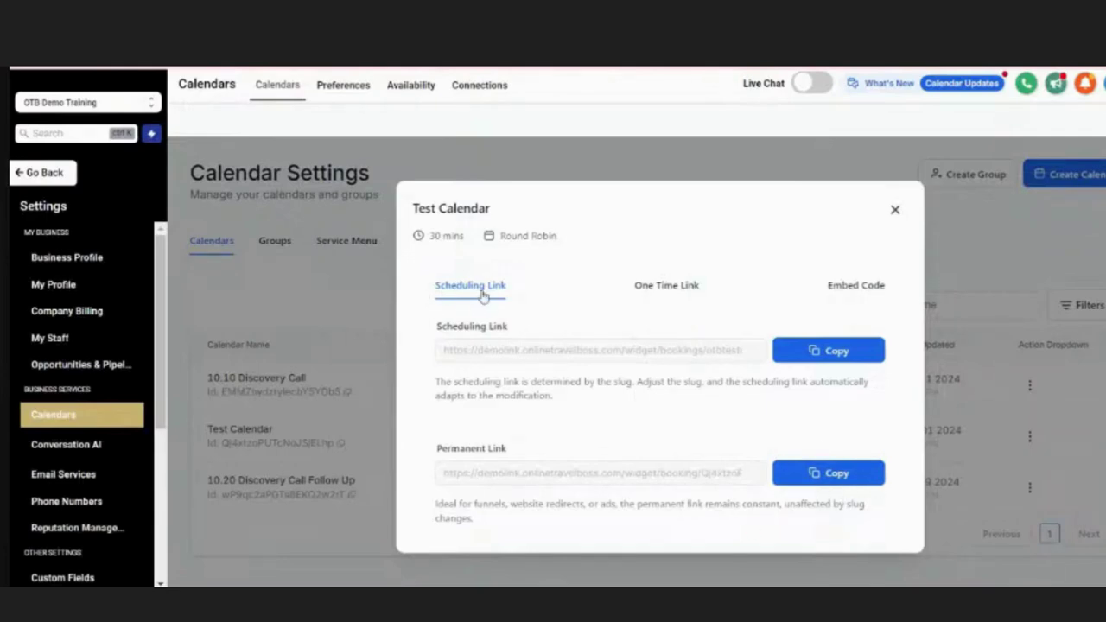
pyautogui.click(660, 289)
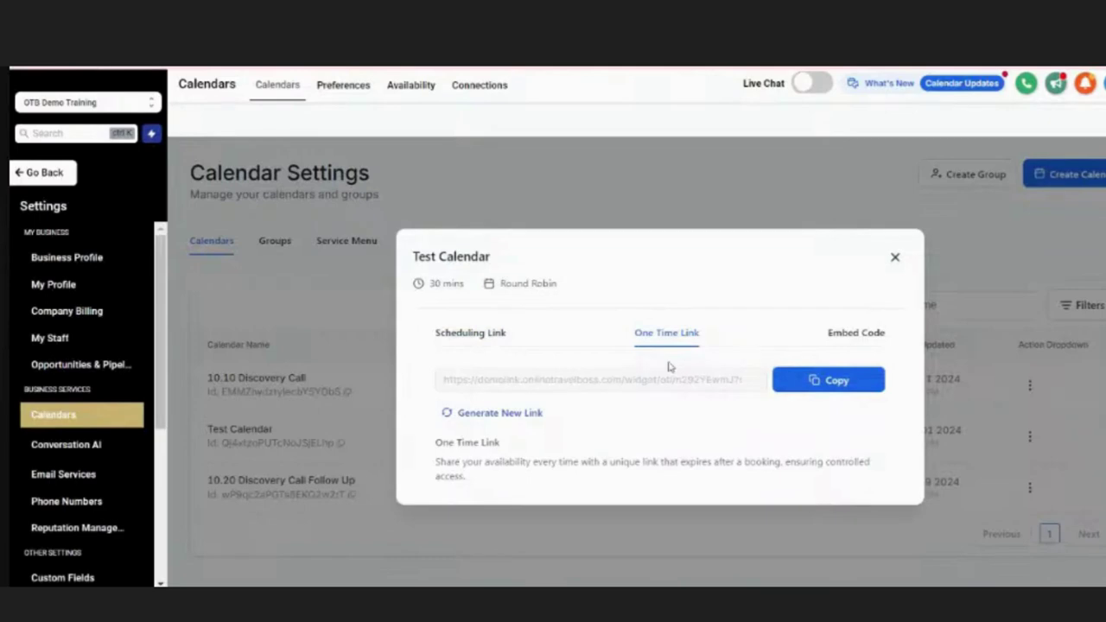
pyautogui.click(854, 335)
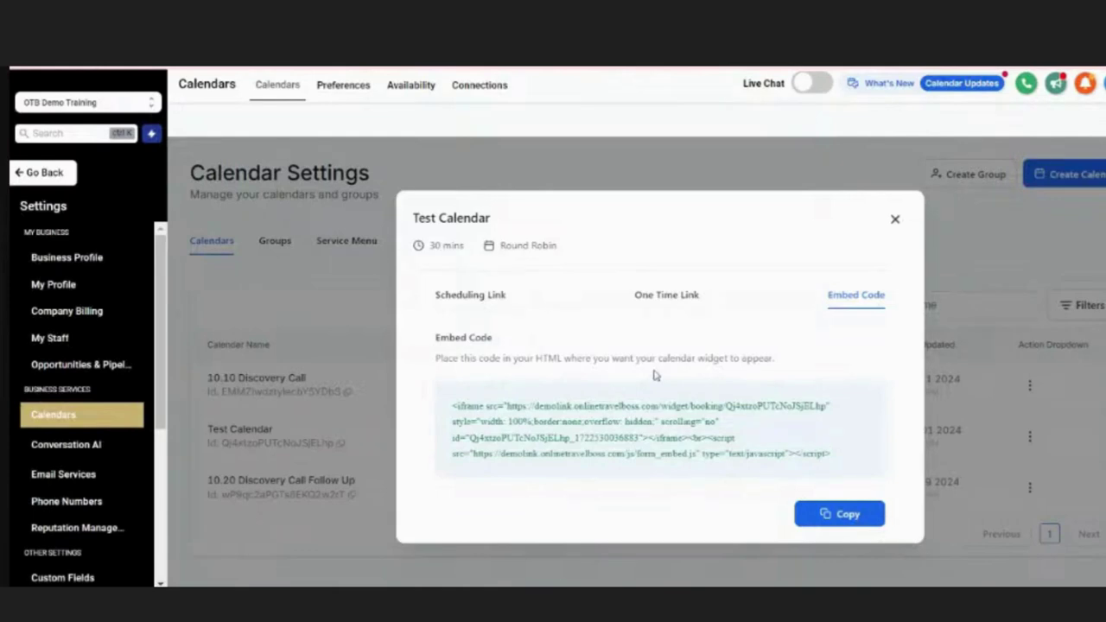
pyautogui.click(895, 219)
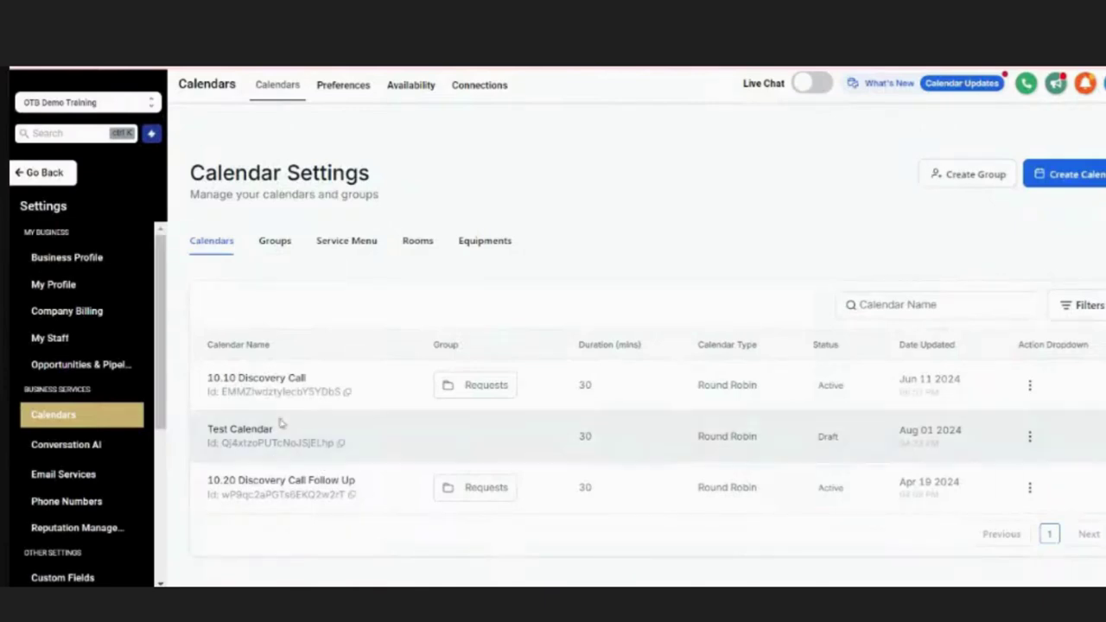
# - Look at the group creation form without creating a group, and view the list of existing calendar groups
pyautogui.click(966, 175)
pyautogui.click(836, 165)
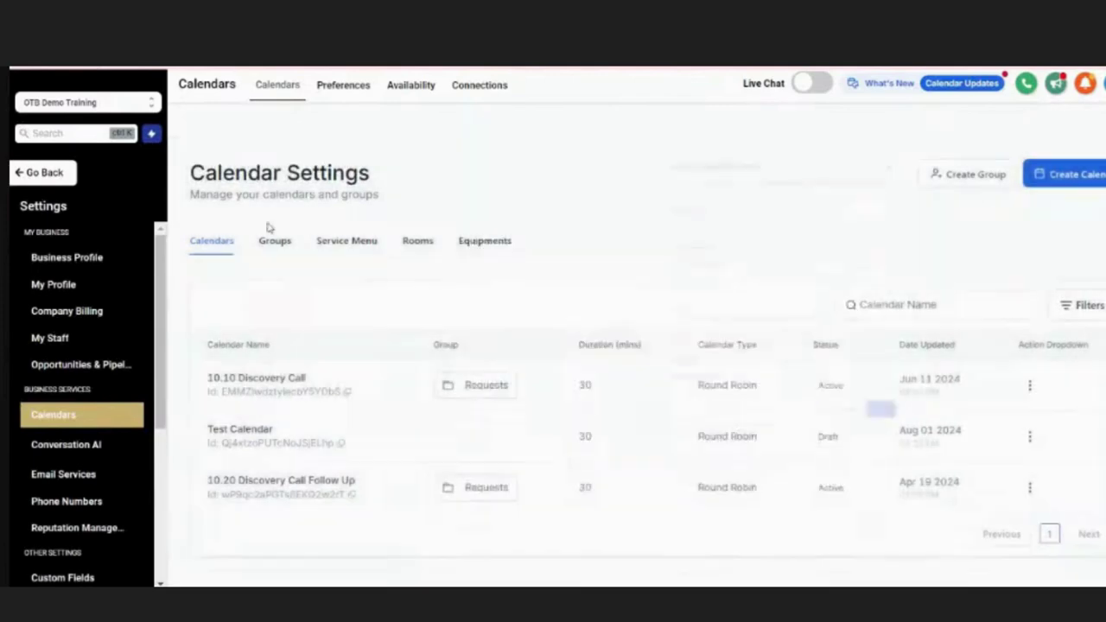
pyautogui.click(277, 243)
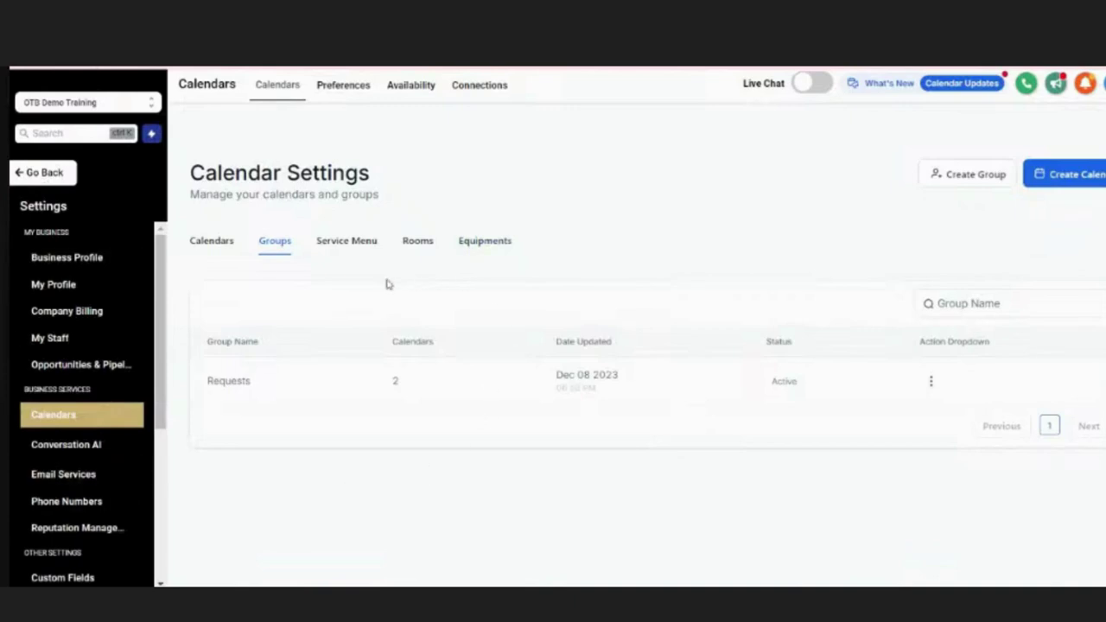
# - Leave the settings for the main Calendars page and look through the August 1, 2024 schedule in day view
pyautogui.click(47, 177)
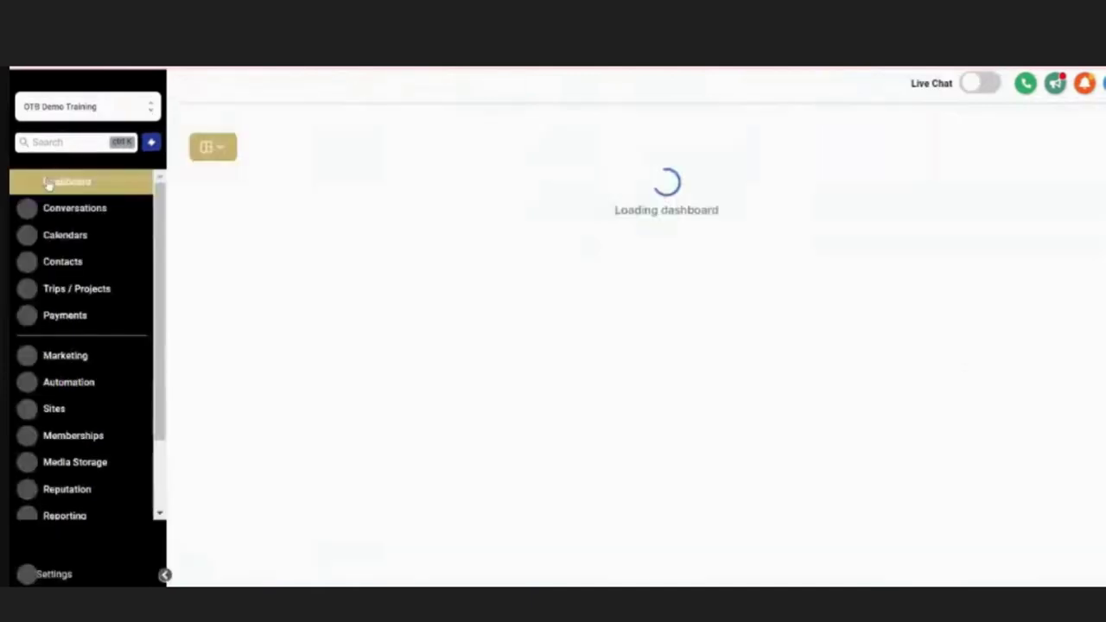
pyautogui.click(74, 236)
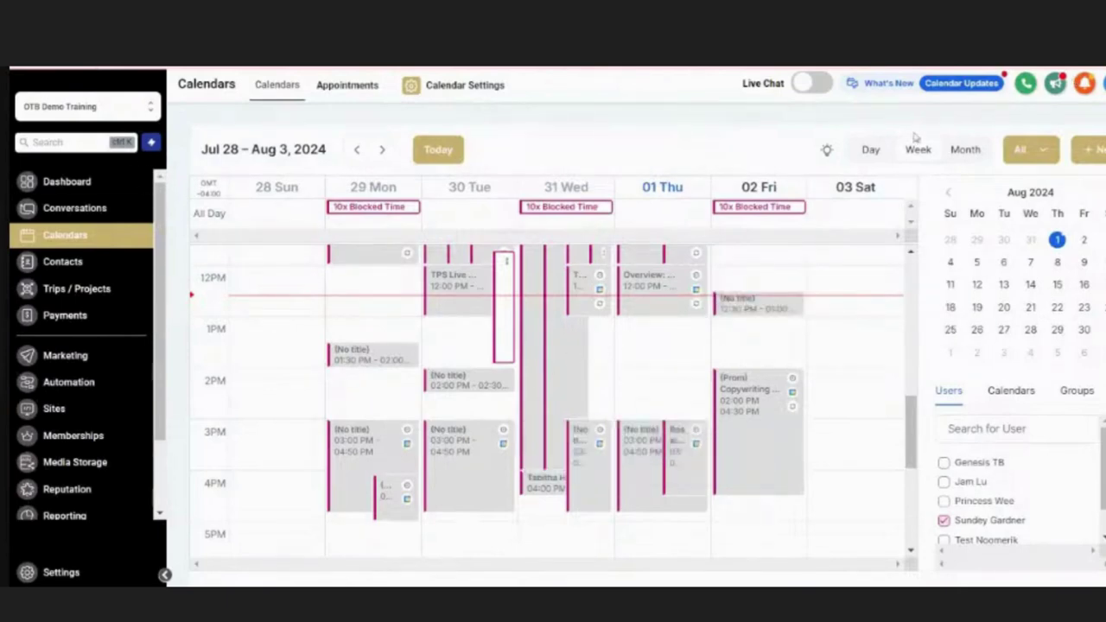
pyautogui.click(870, 150)
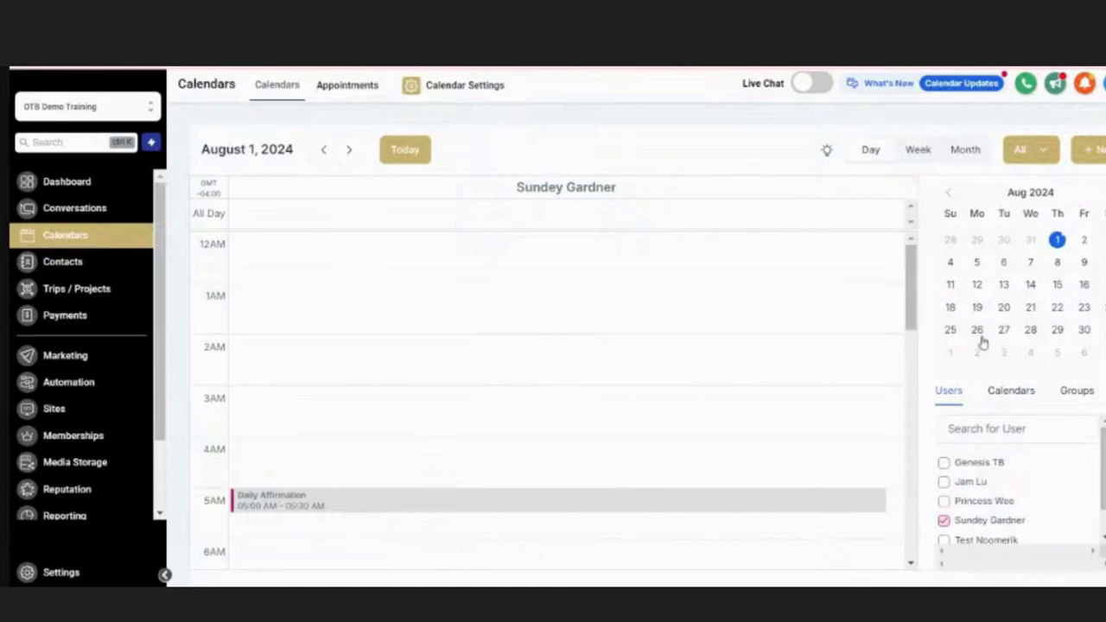
pyautogui.scroll(-10, 661, 288)
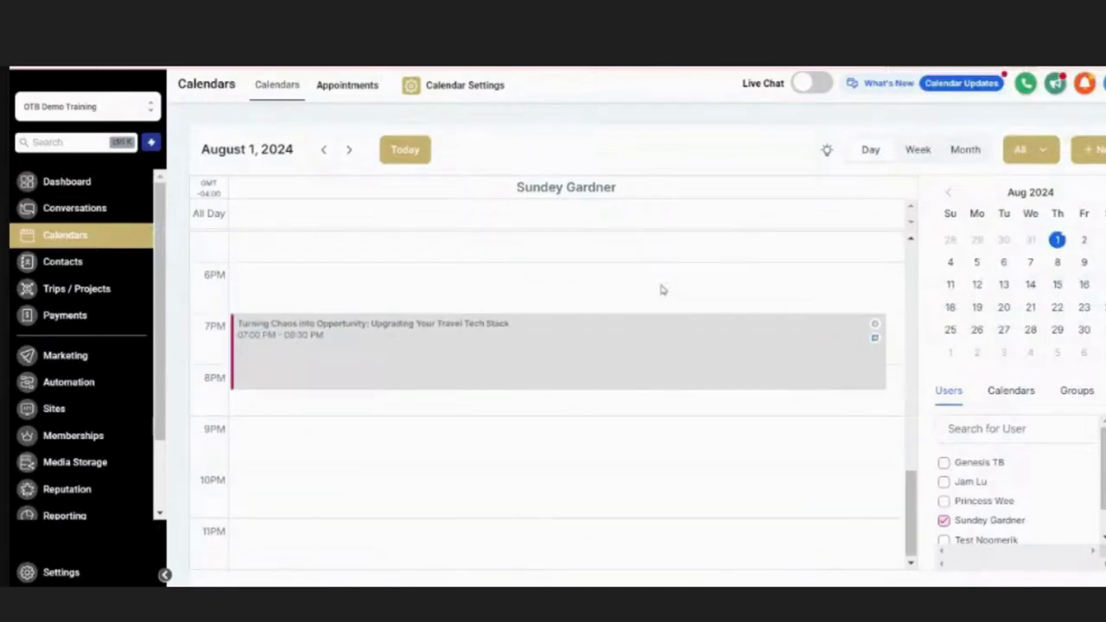
pyautogui.scroll(5, 660, 288)
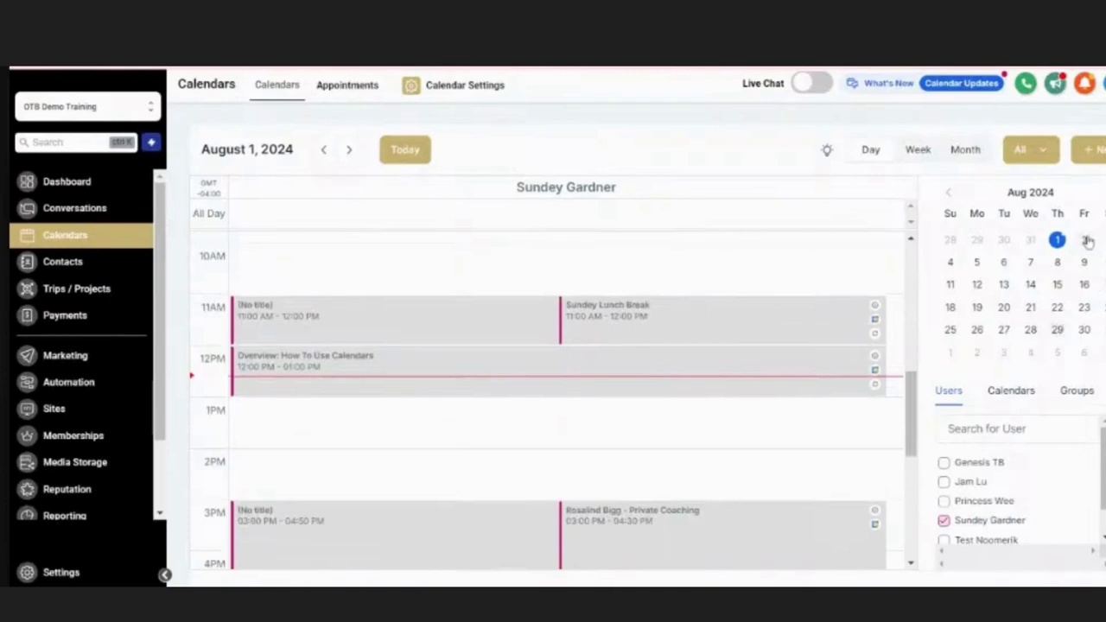
# - Show the August 2024 schedule in month view, and visit the calendar settings before returning to the main Calendars page
pyautogui.click(967, 151)
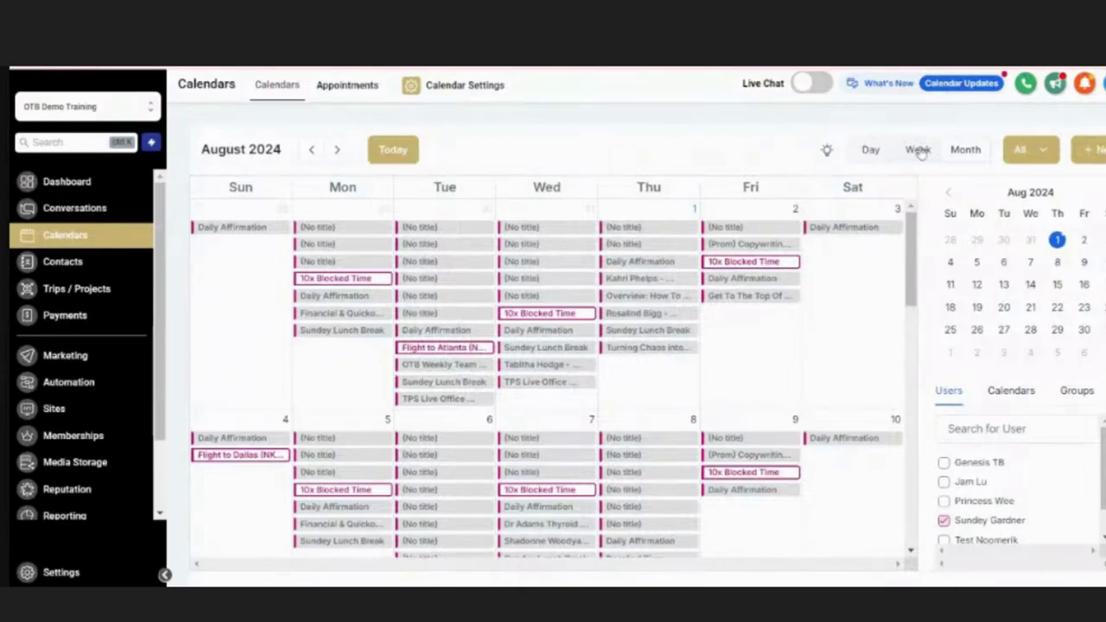
pyautogui.click(464, 87)
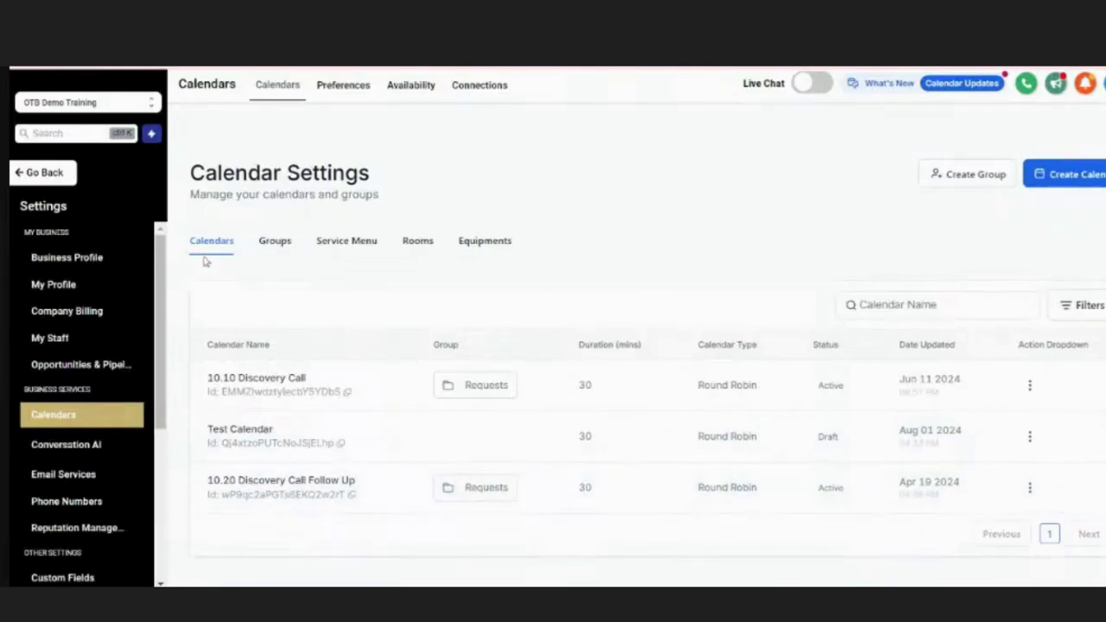
pyautogui.click(50, 174)
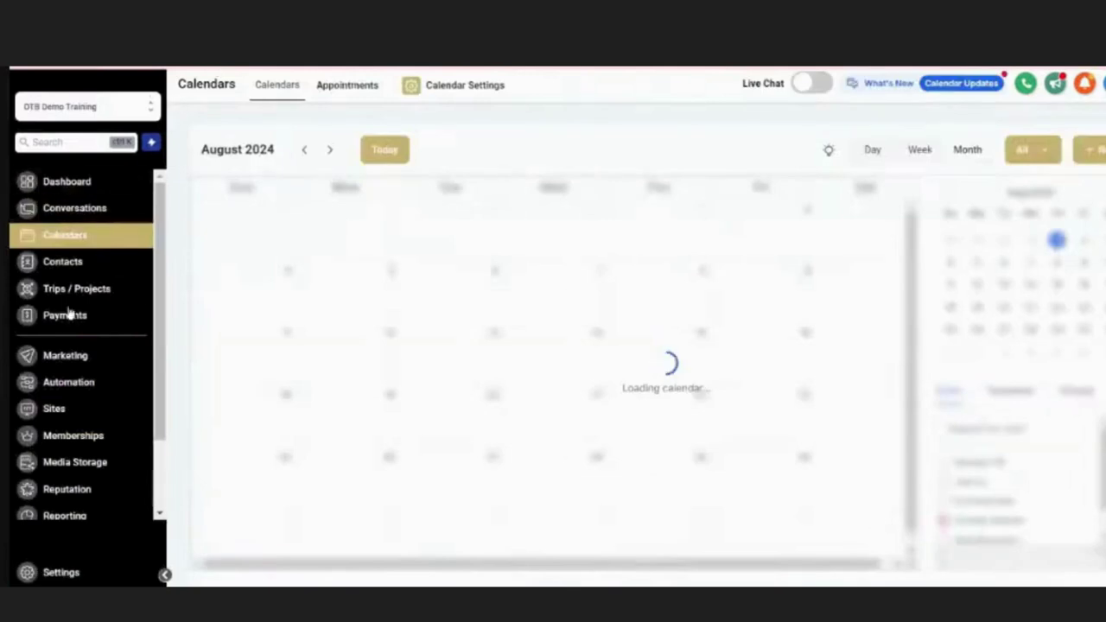